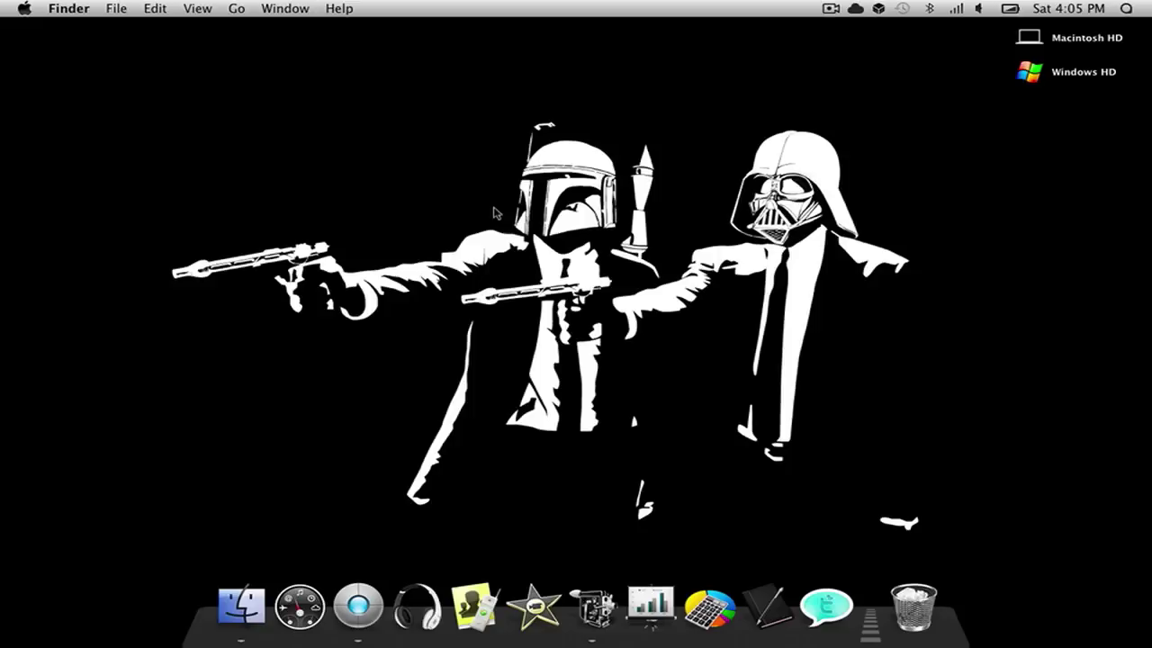
{"action": "left_click", "coordinate": [243, 612]}
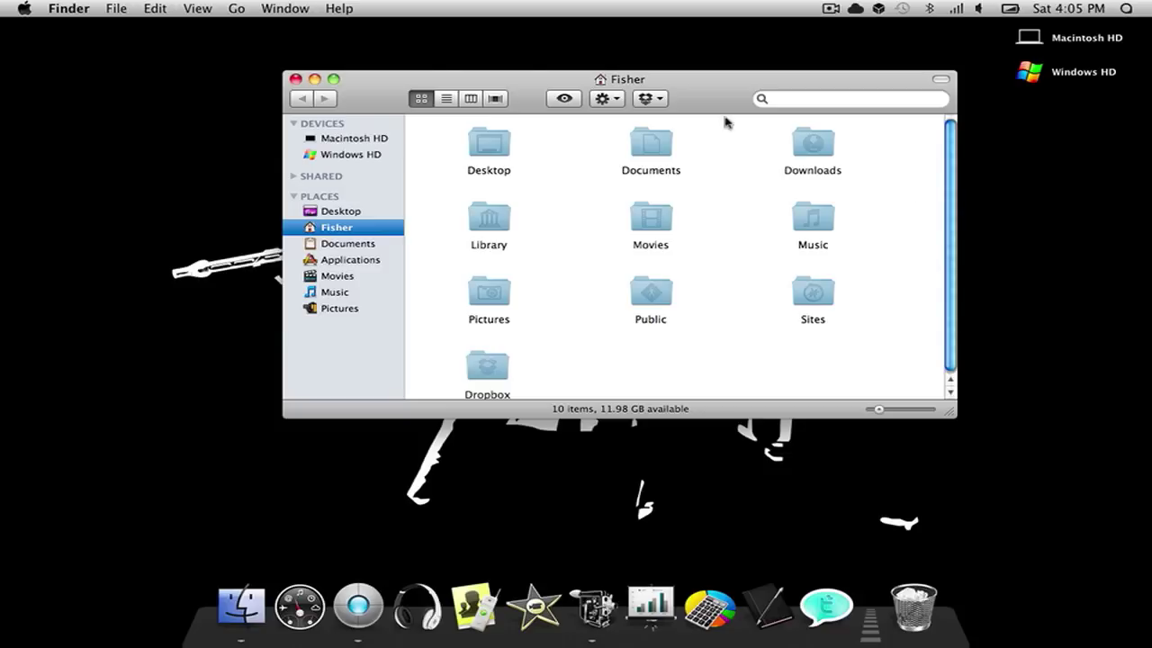
{"action": "left_click", "coordinate": [298, 81]}
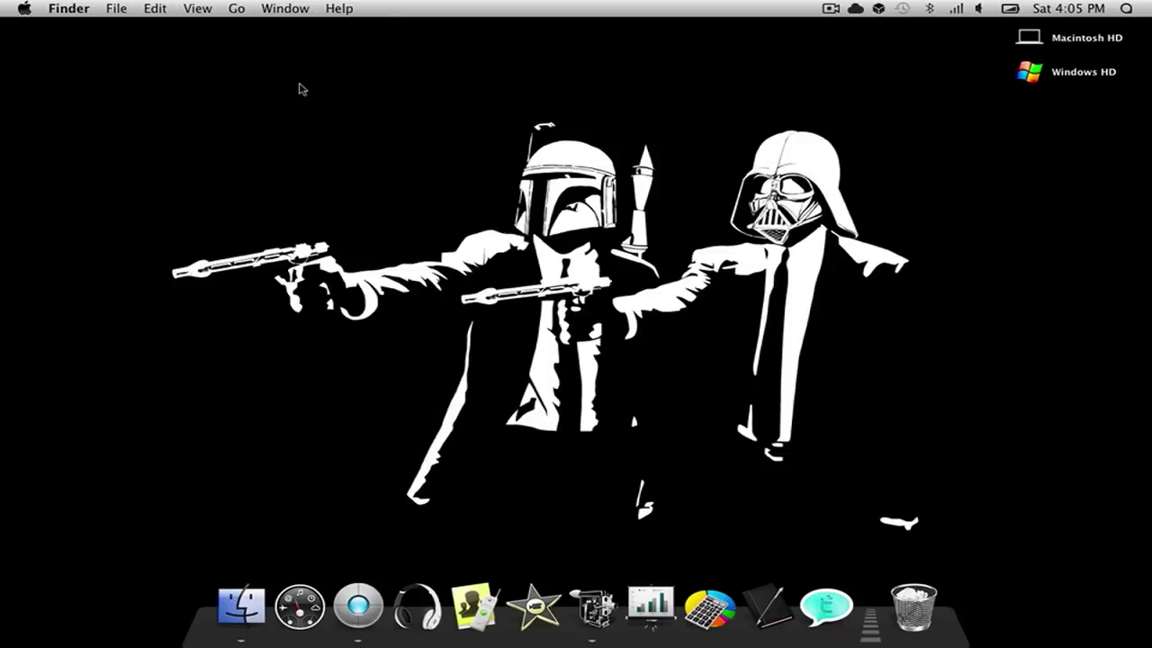
Switch to Google Chrome, view the Customization category on deviantART and close that page.
{"action": "left_click", "coordinate": [373, 624]}
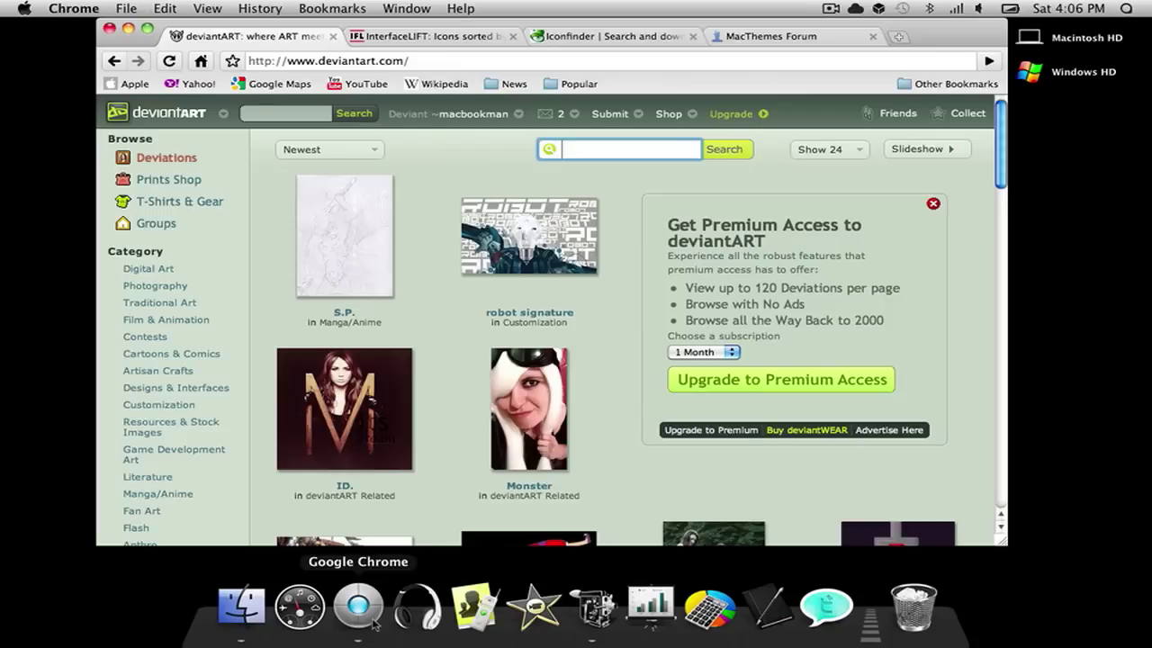
{"action": "left_click", "coordinate": [166, 404]}
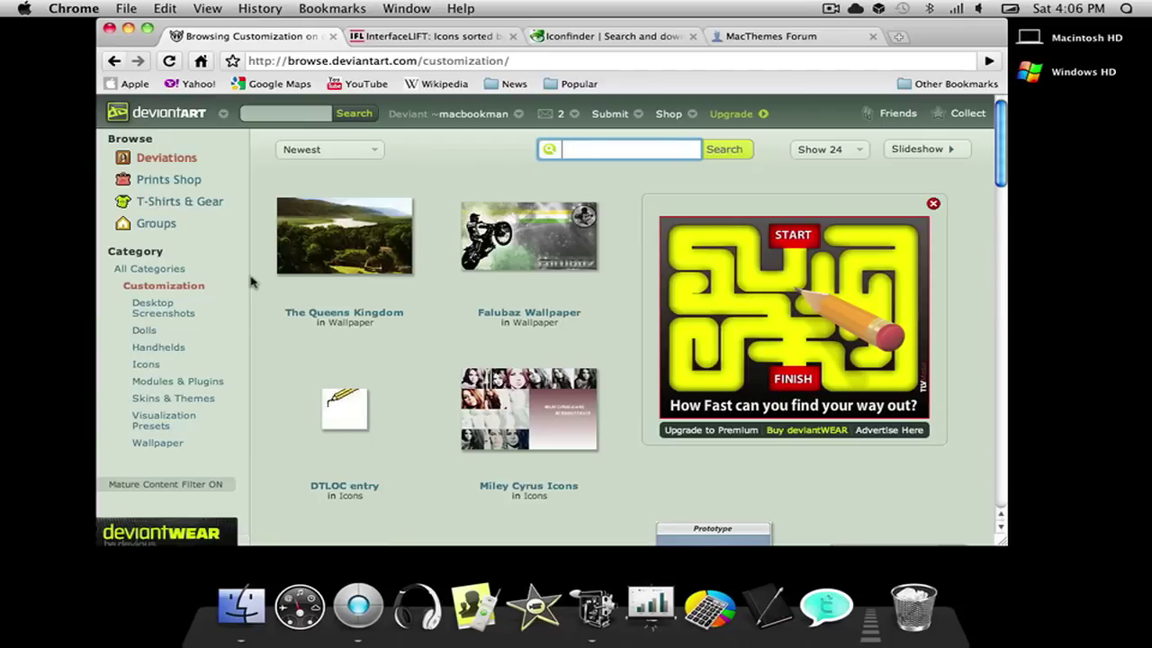
{"action": "key", "text": "super+w"}
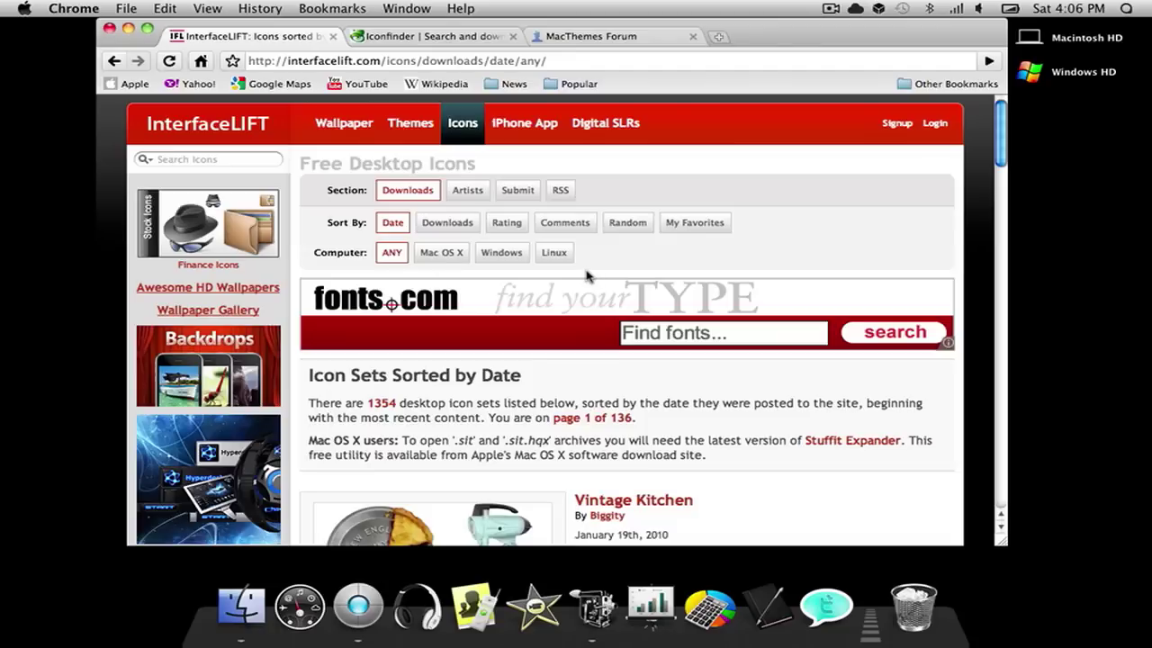
Look through the InterfaceLIFT desktop icon sets sorted by date and close that page.
{"action": "left_click_drag", "start_coordinate": [1007, 160], "coordinate": [1006, 176]}
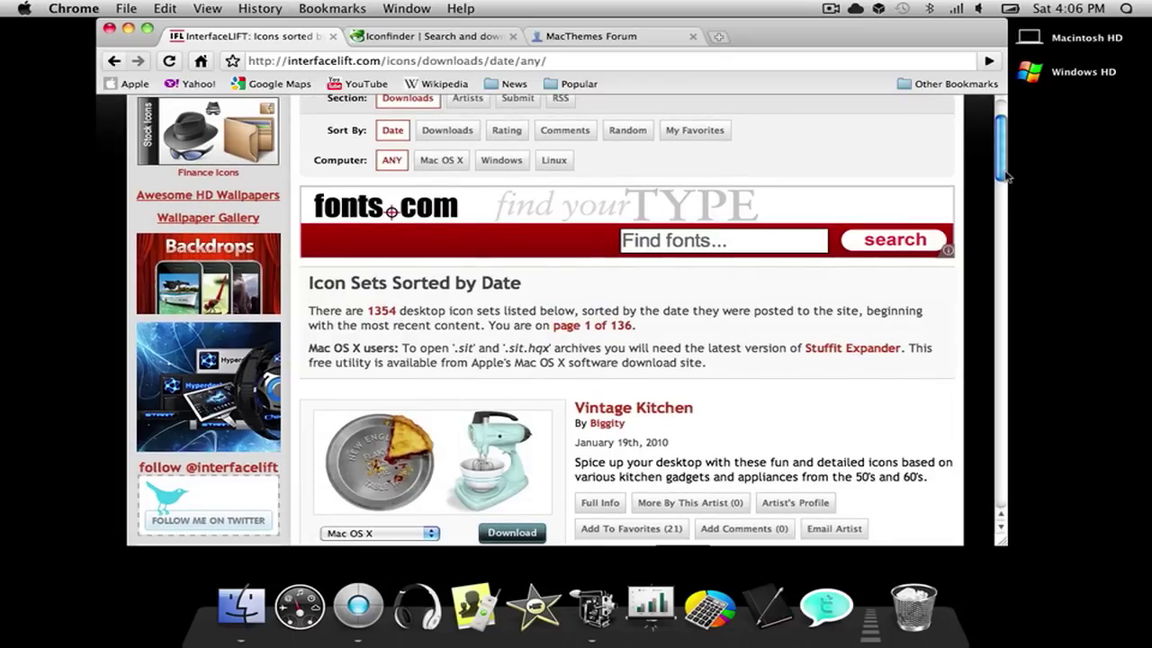
{"action": "left_click_drag", "start_coordinate": [1006, 177], "coordinate": [1015, 231]}
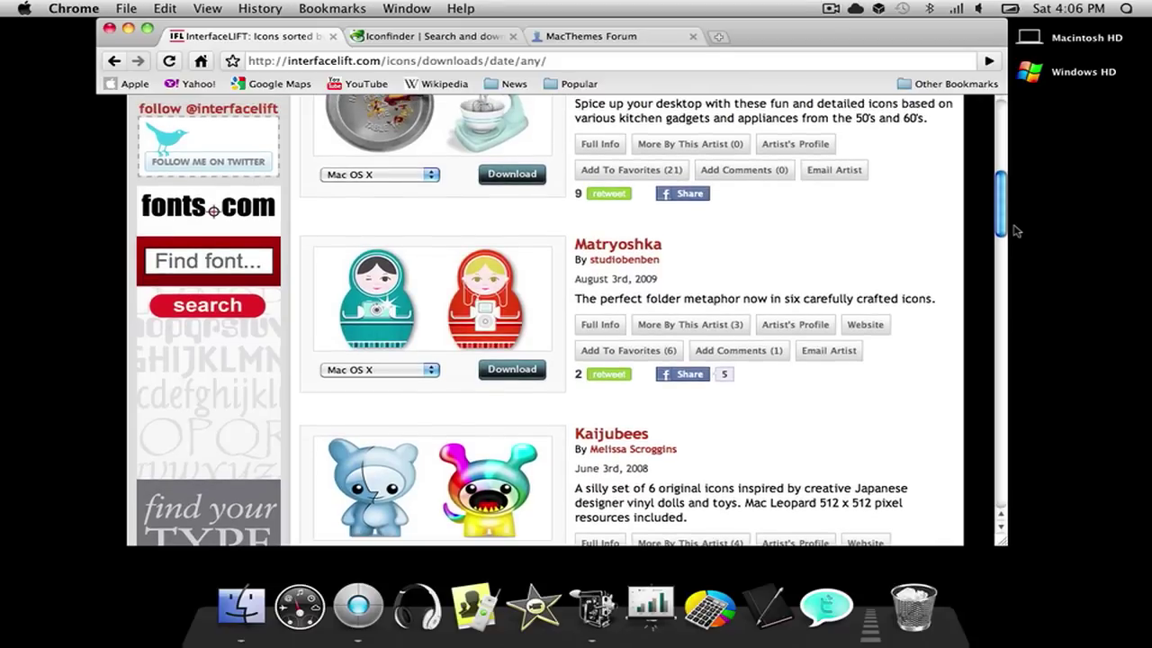
{"action": "left_click_drag", "start_coordinate": [1015, 231], "coordinate": [997, 138]}
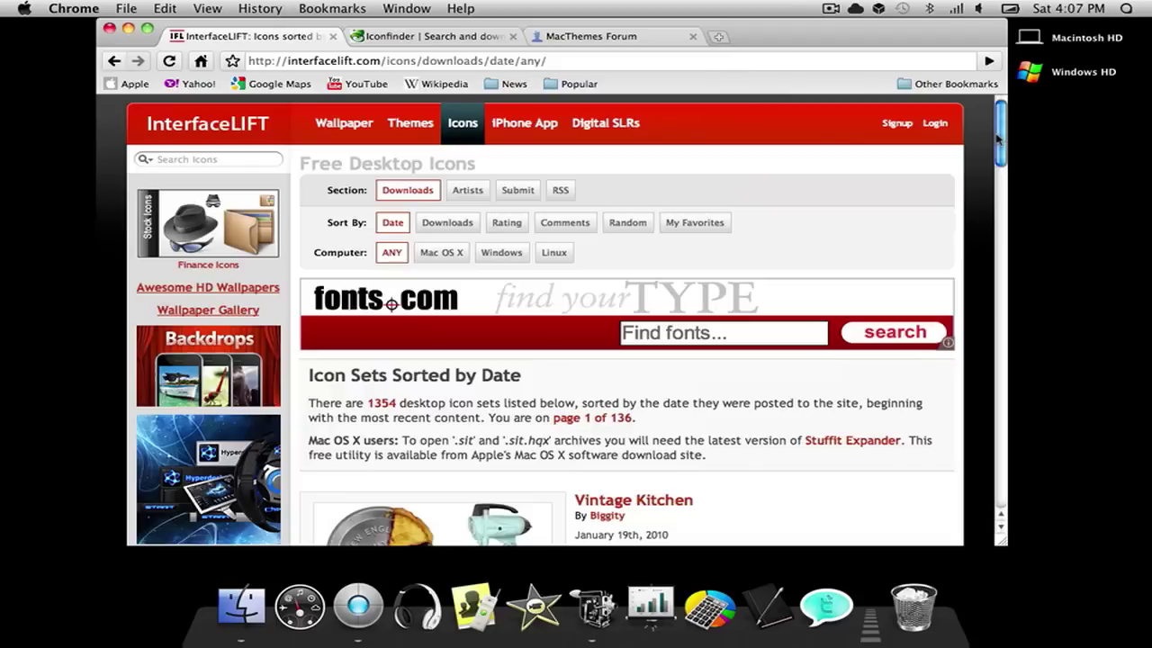
{"action": "key", "text": "super+w"}
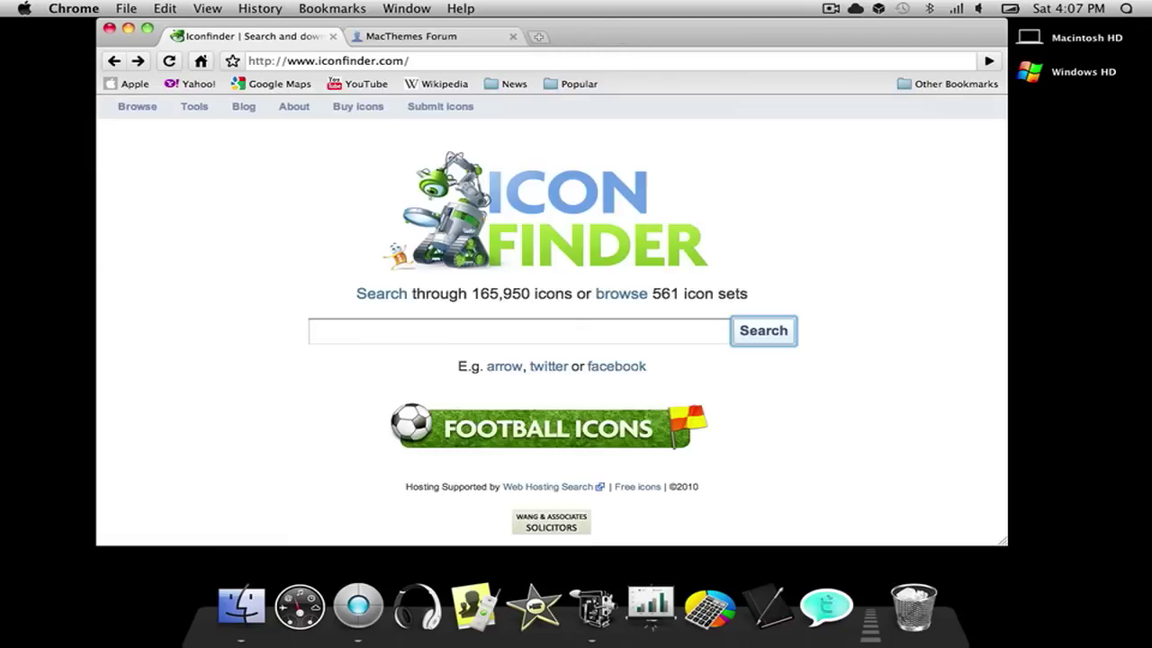
Search Iconfinder for "youtube" icons.
{"action": "left_click", "coordinate": [895, 453]}
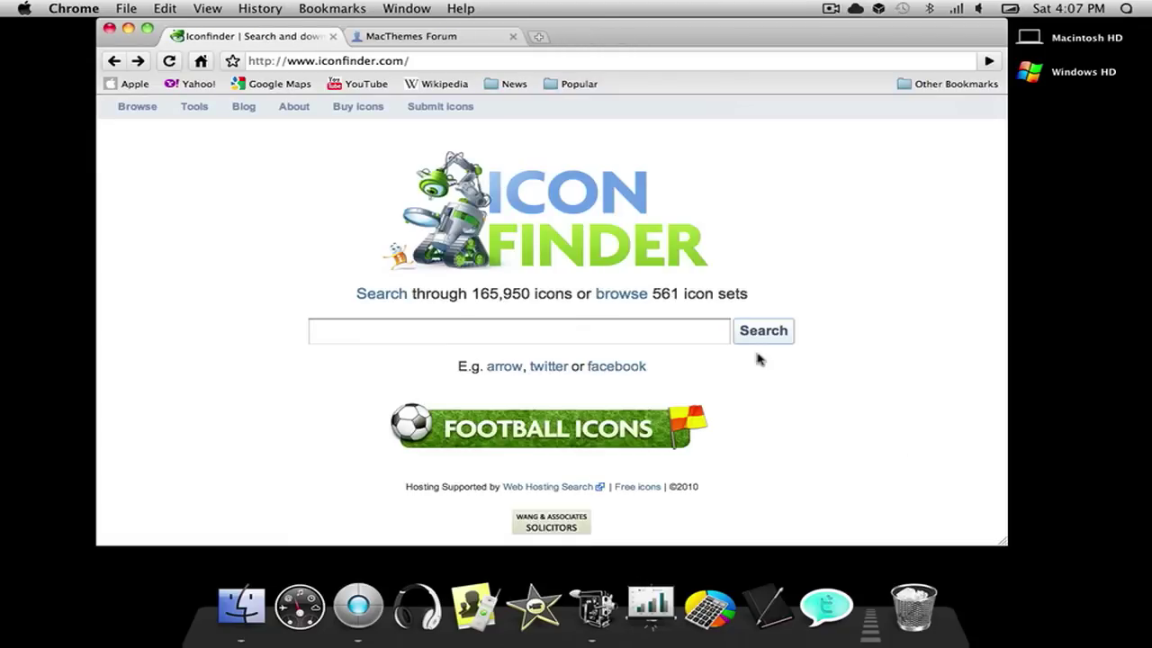
{"action": "left_click", "coordinate": [720, 338]}
{"action": "type", "text": "youtube"}
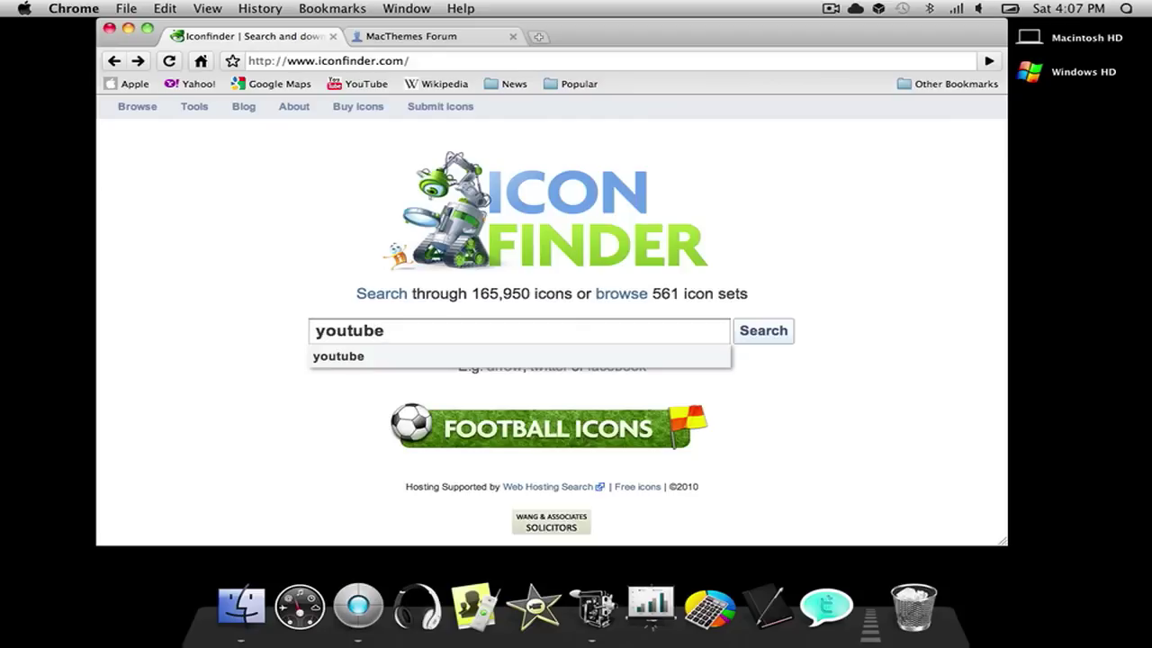
{"action": "key", "text": "Return"}
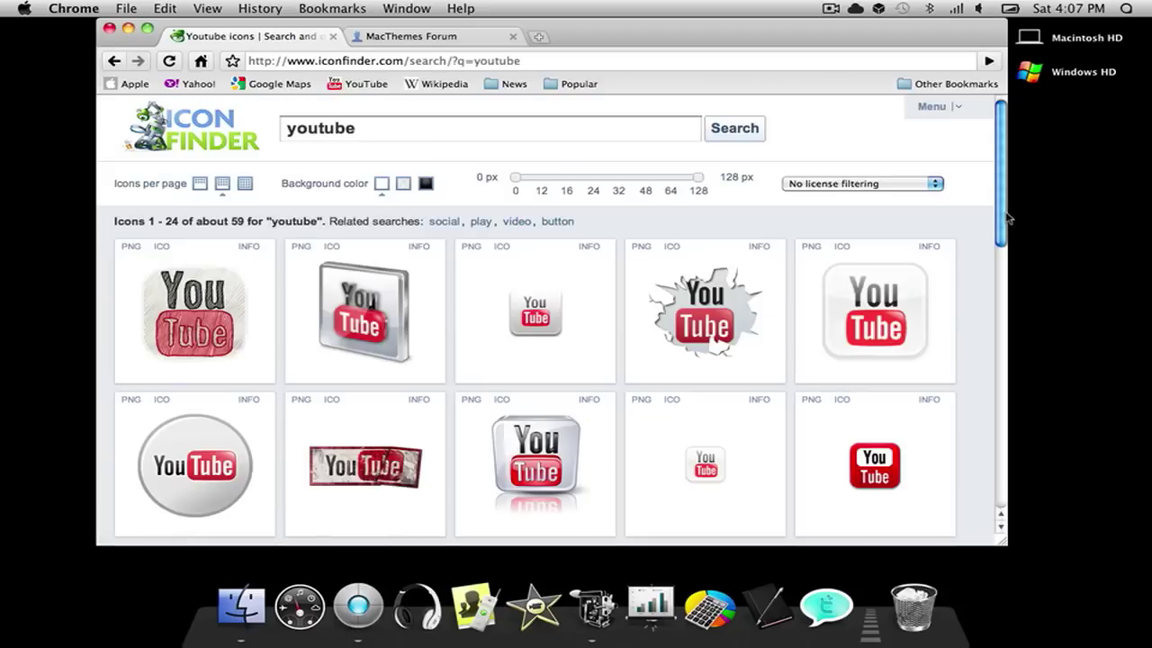
Look through the YouTube icon results on Iconfinder and close that page.
{"action": "left_click_drag", "start_coordinate": [1005, 216], "coordinate": [1002, 316]}
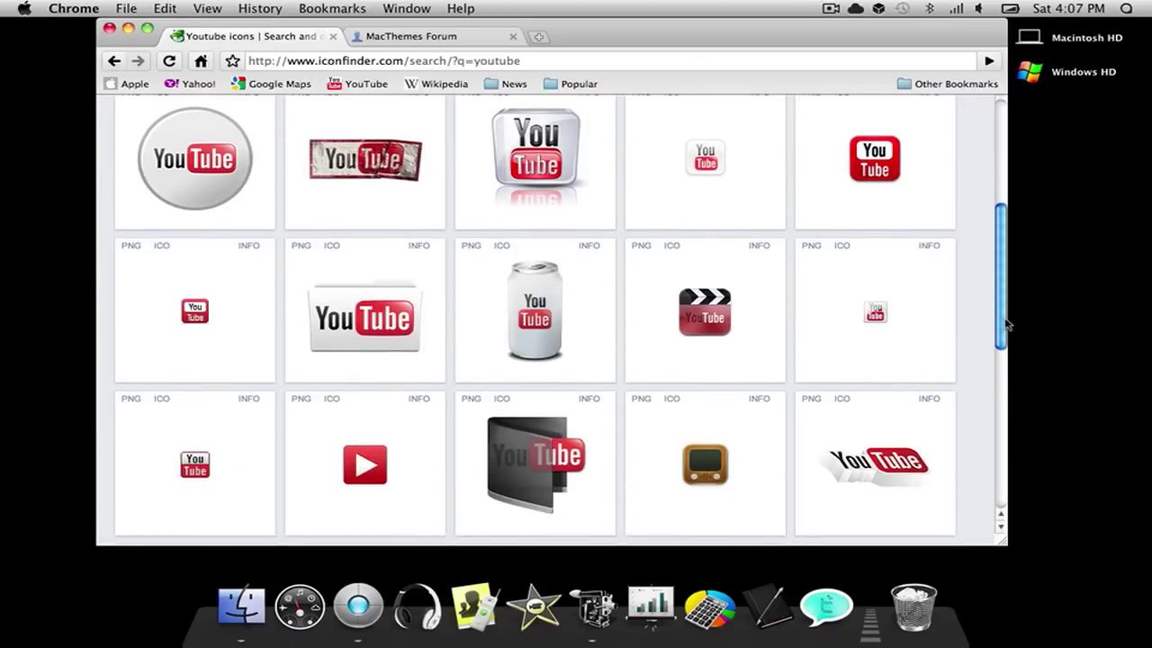
{"action": "left_click_drag", "start_coordinate": [1003, 326], "coordinate": [993, 189]}
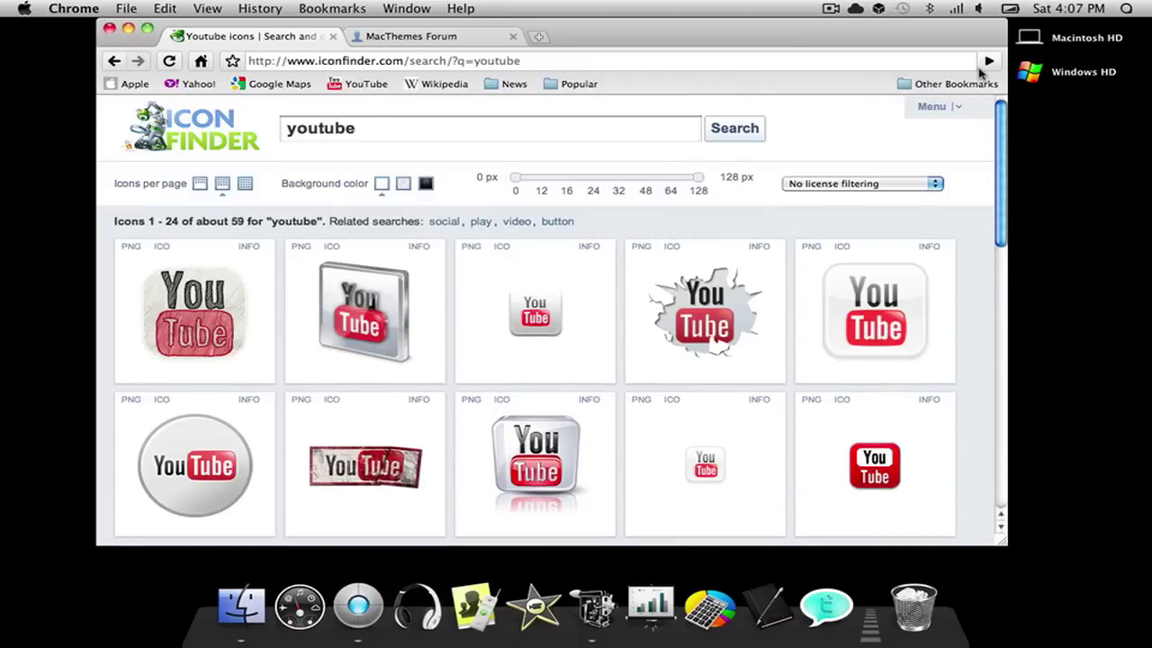
{"action": "key", "text": "super+w"}
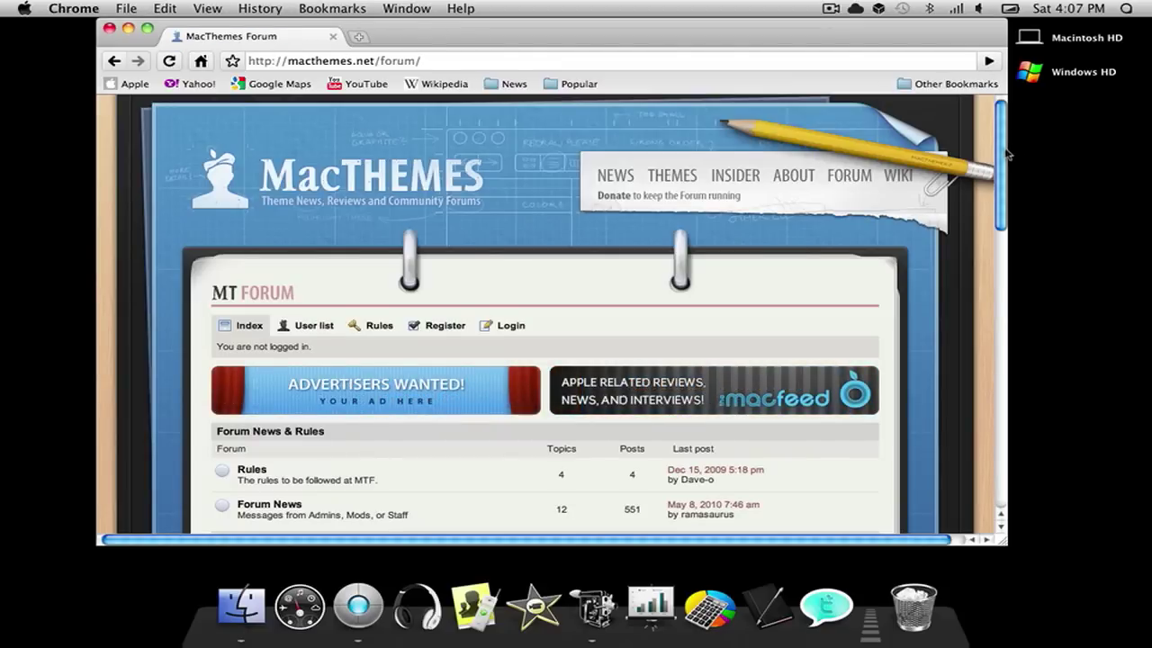
Look through the Mac OS X and Apple Handhelds sections of the MacThemes forum and minimize the browser window.
{"action": "left_click_drag", "start_coordinate": [1002, 155], "coordinate": [1032, 259]}
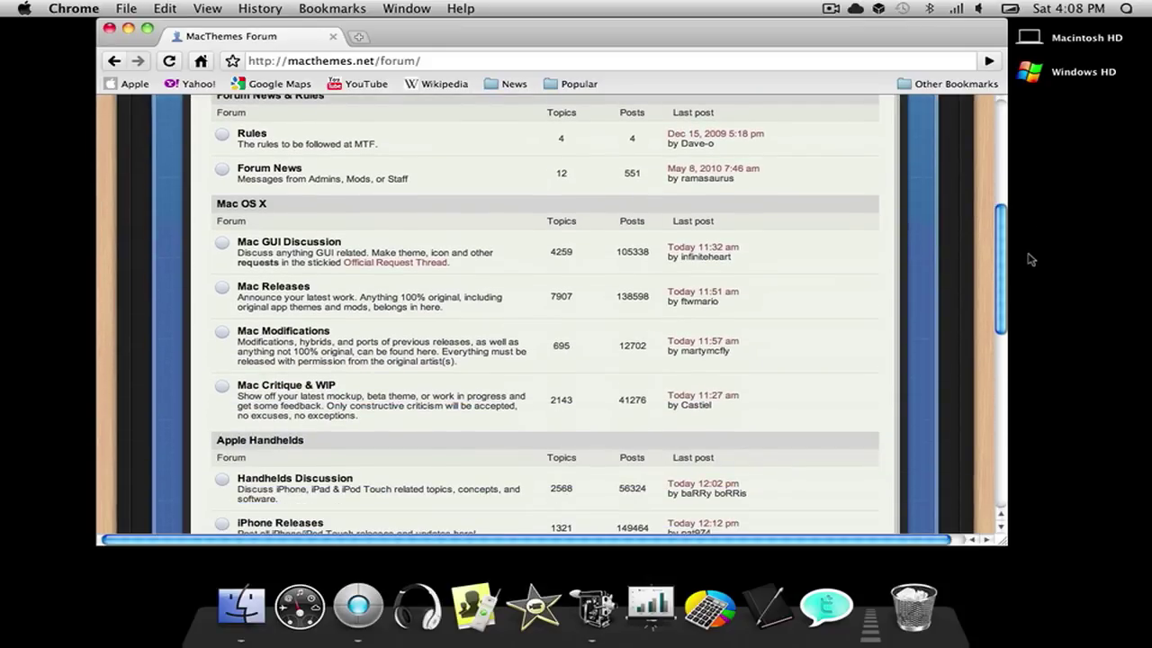
{"action": "left_click_drag", "start_coordinate": [1032, 259], "coordinate": [987, 139]}
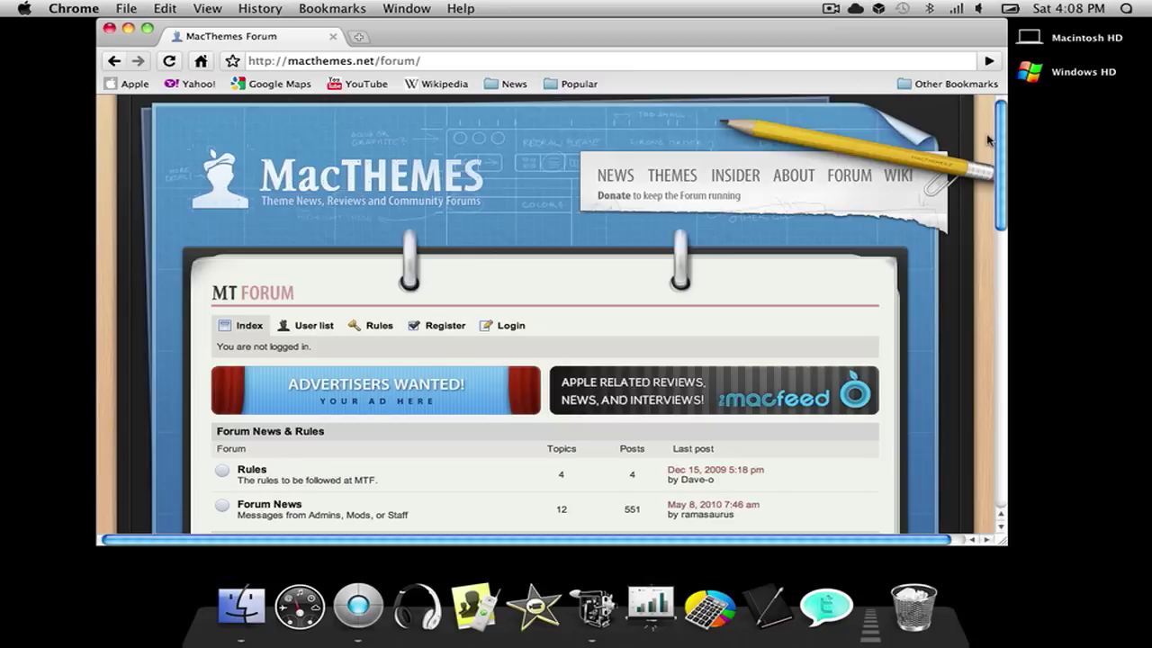
{"action": "key", "text": "super+m"}
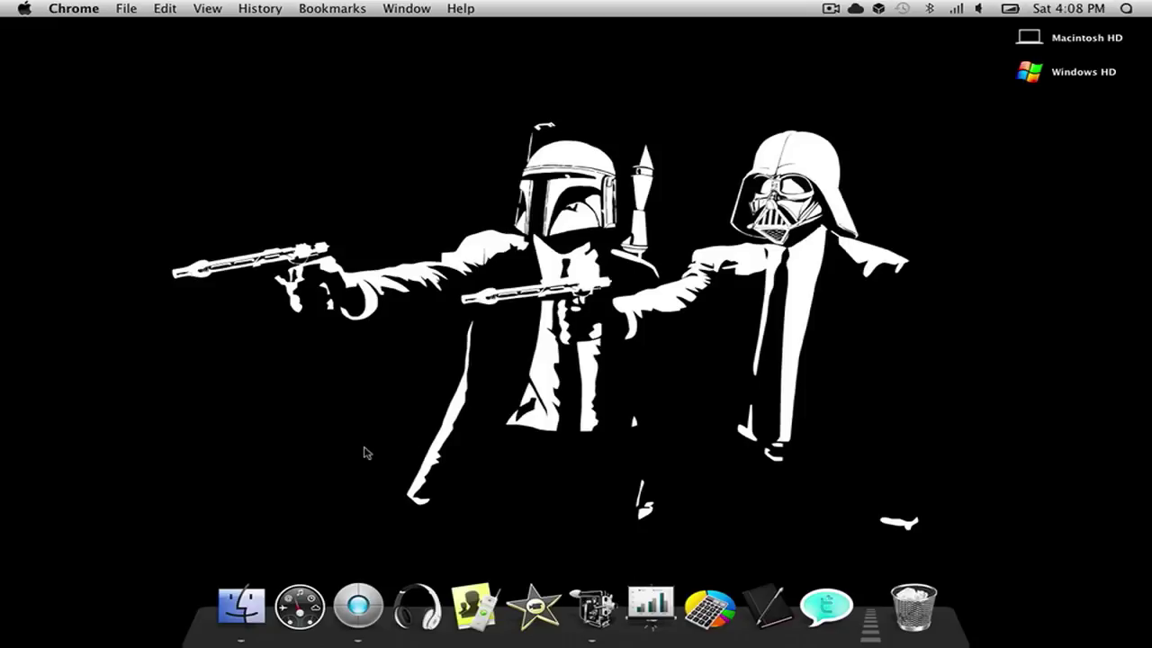
Switch to Finder and launch CandyBar from the Applications folder.
{"action": "left_click", "coordinate": [236, 621]}
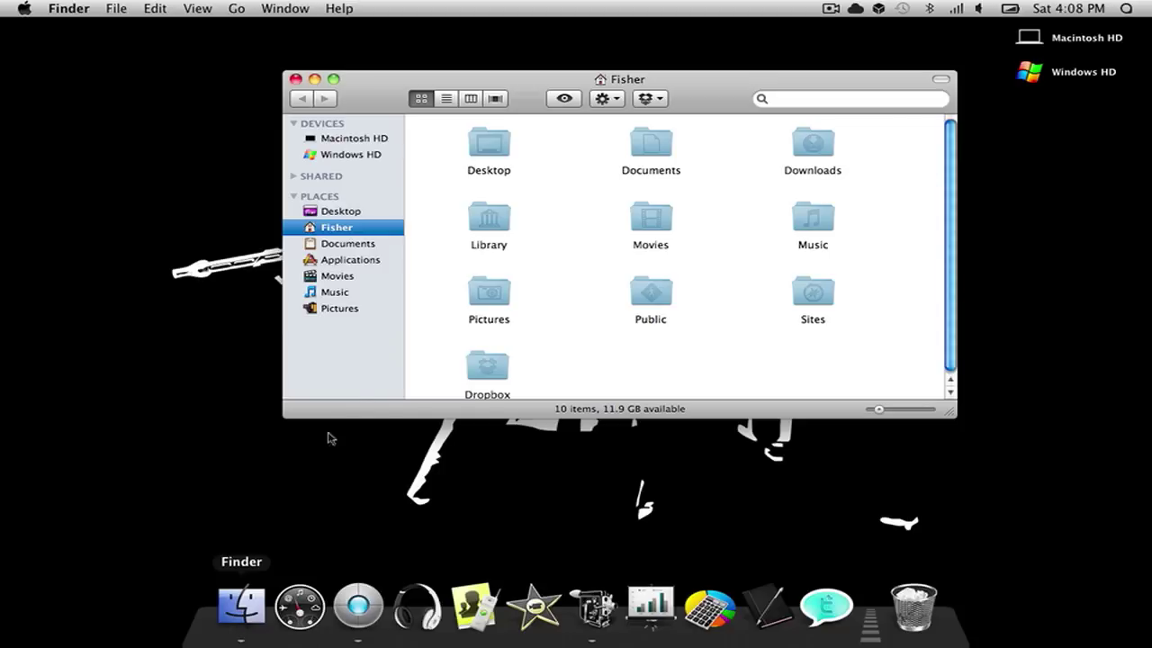
{"action": "left_click", "coordinate": [378, 259]}
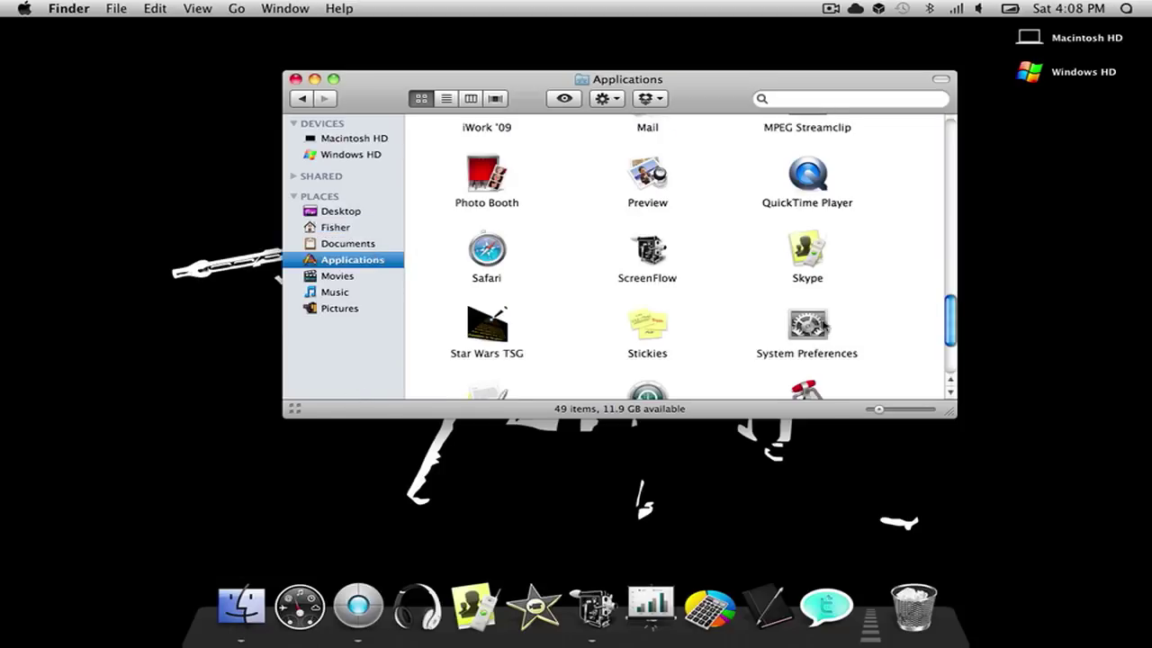
{"action": "left_click_drag", "start_coordinate": [950, 336], "coordinate": [840, 156]}
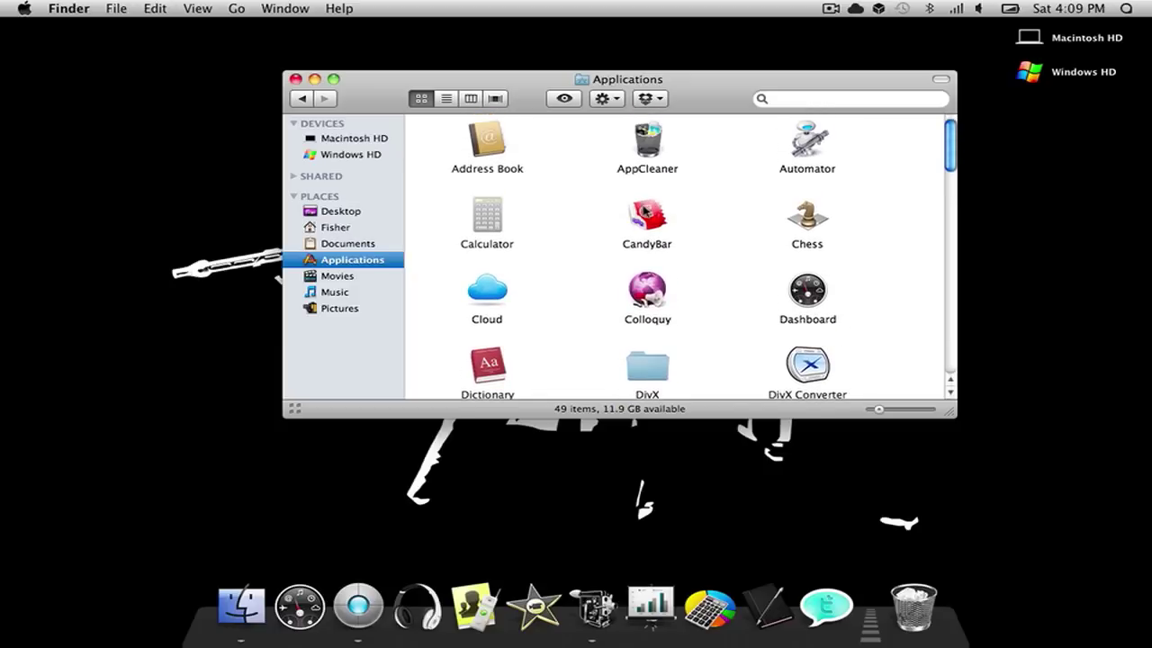
{"action": "double_click", "coordinate": [644, 209]}
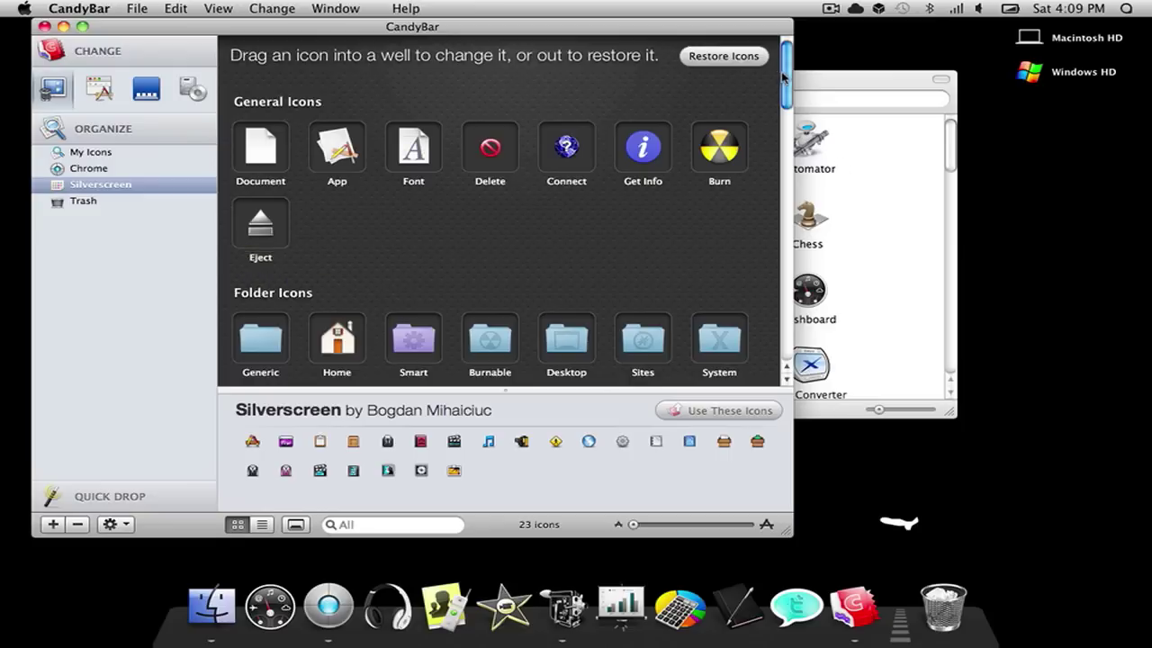
Examine CandyBar's replaceable general and folder icons and quit the application.
{"action": "mouse_move", "coordinate": [784, 78]}
{"action": "left_mouse_down"}
{"action": "mouse_move", "coordinate": [786, 101]}
{"action": "mouse_move", "coordinate": [787, 73]}
{"action": "left_mouse_up"}
{"action": "left_click", "coordinate": [87, 12]}
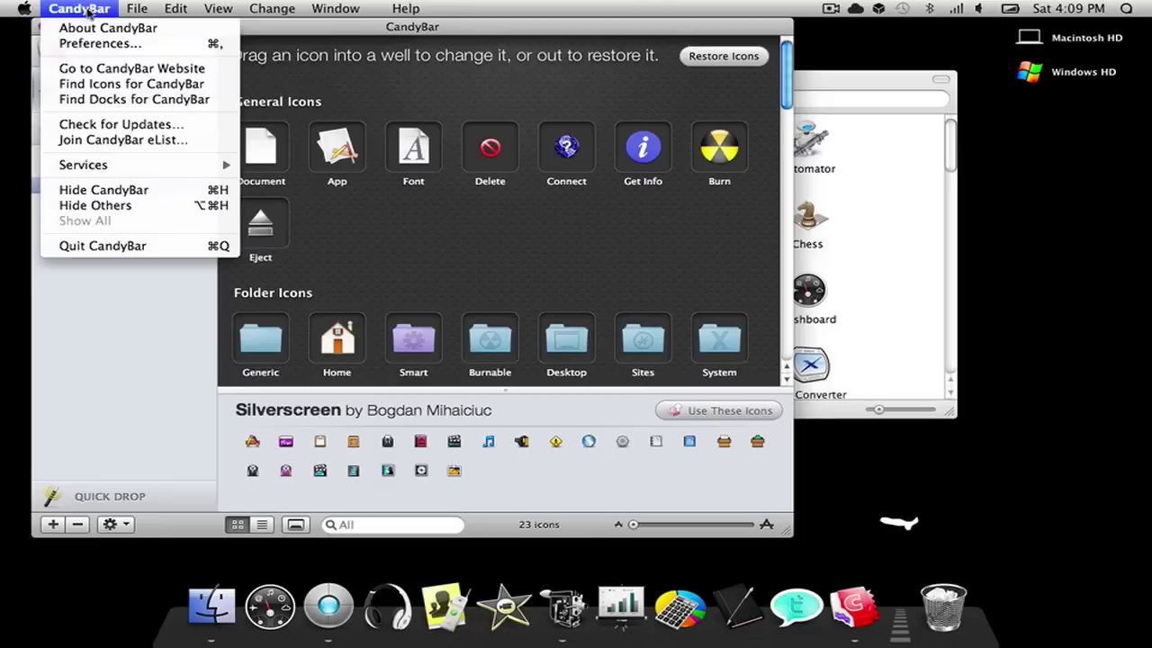
{"action": "left_click", "coordinate": [151, 246]}
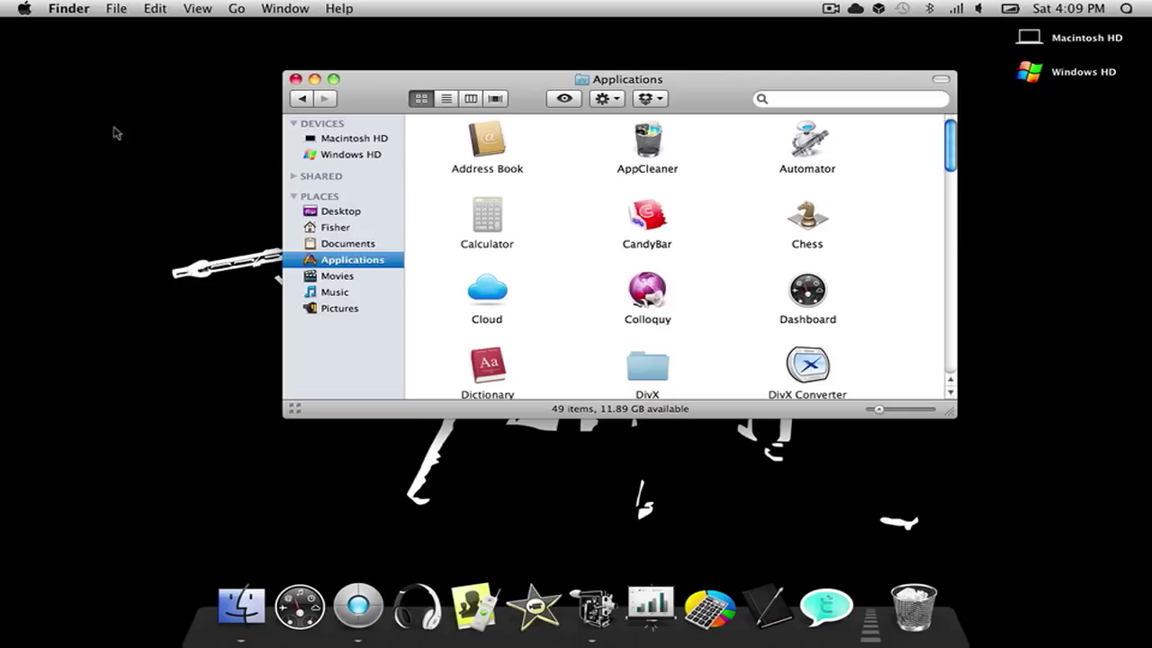
Move the OERObar icon file from the Documents folder to the desktop and open its info window.
{"action": "left_click", "coordinate": [345, 245]}
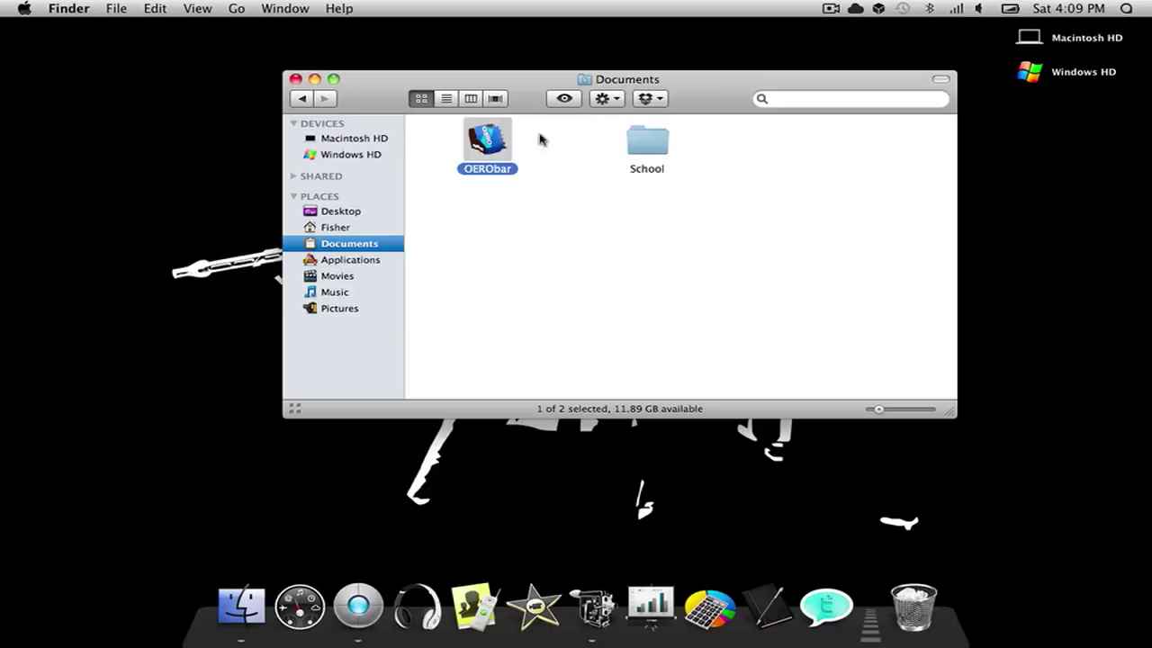
{"action": "left_click_drag", "start_coordinate": [491, 139], "coordinate": [1031, 117]}
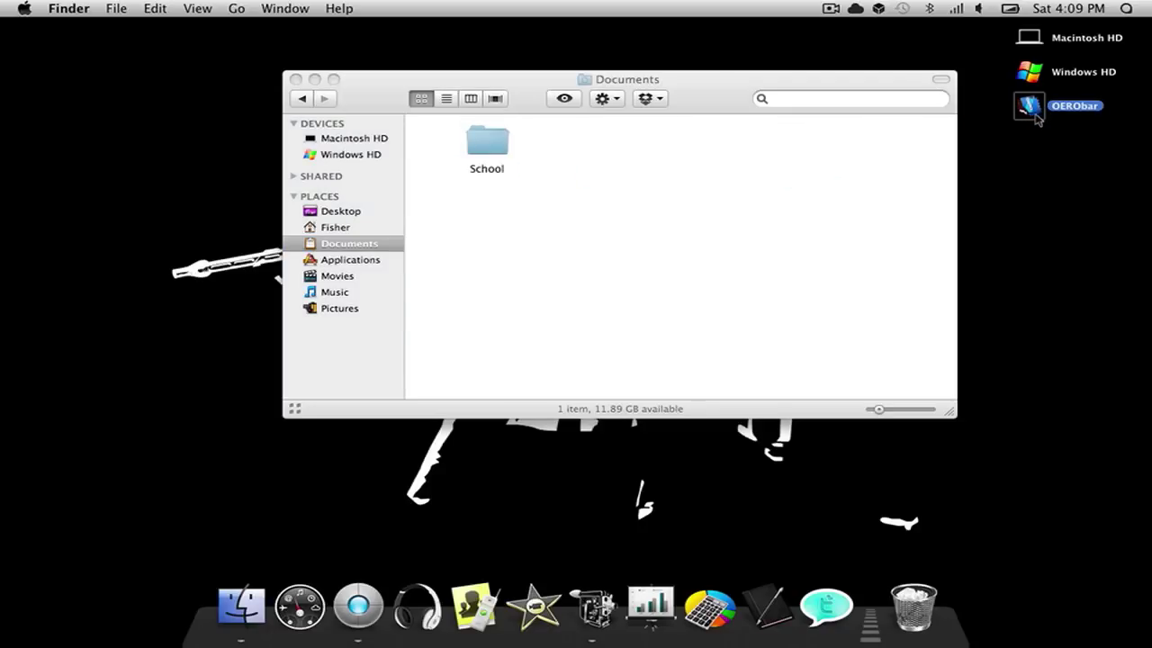
{"action": "key", "text": "super+i"}
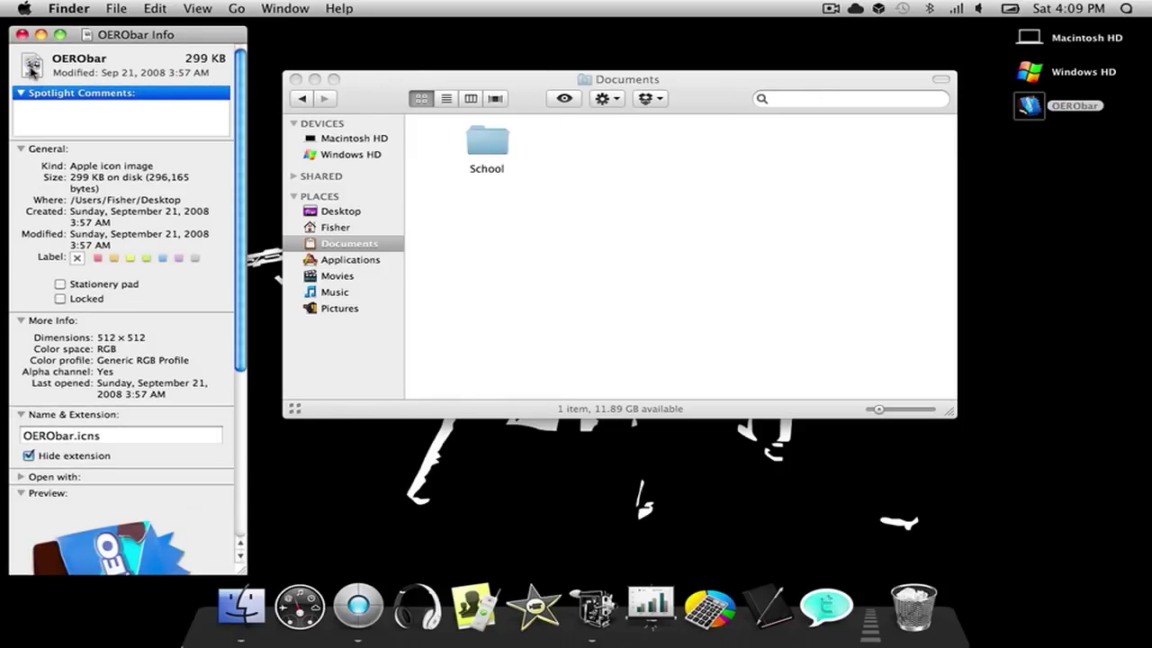
Open the info window of the CandyBar application in the Applications folder.
{"action": "left_click", "coordinate": [362, 261]}
{"action": "left_click", "coordinate": [362, 261]}
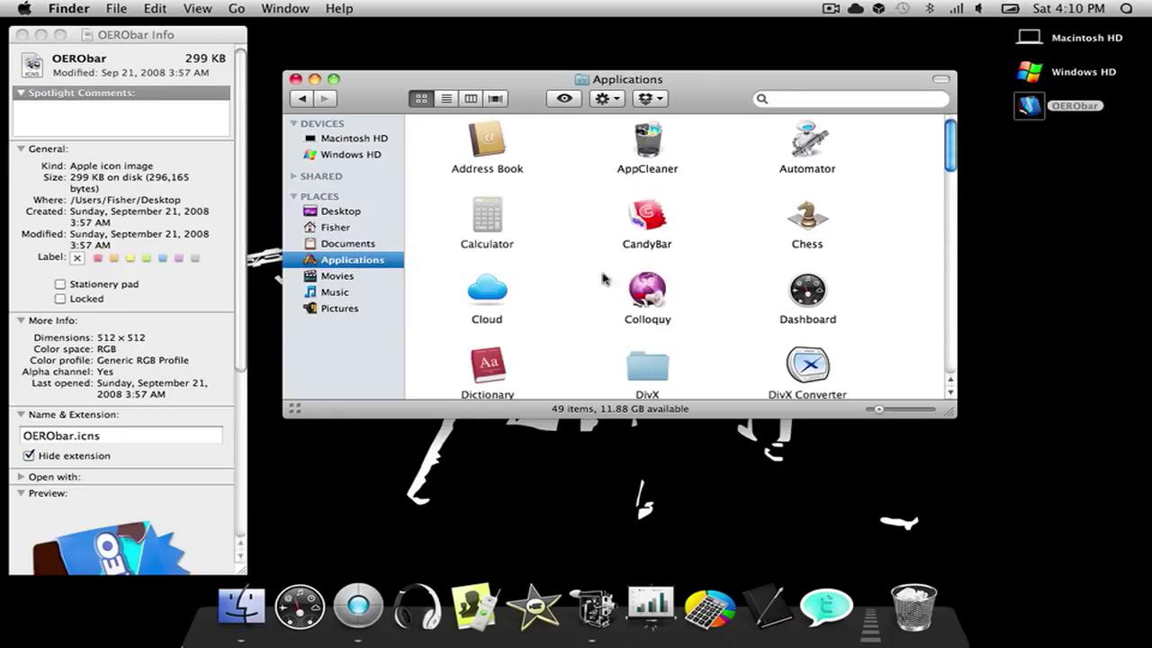
{"action": "left_click", "coordinate": [651, 214]}
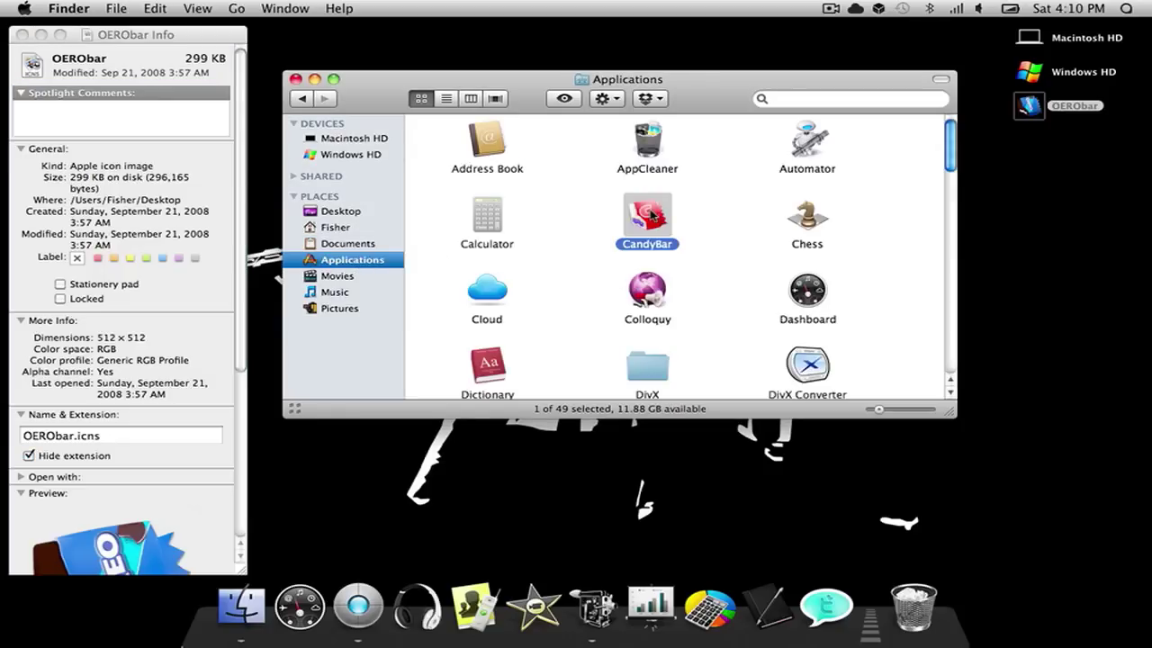
{"action": "key", "text": "super+i"}
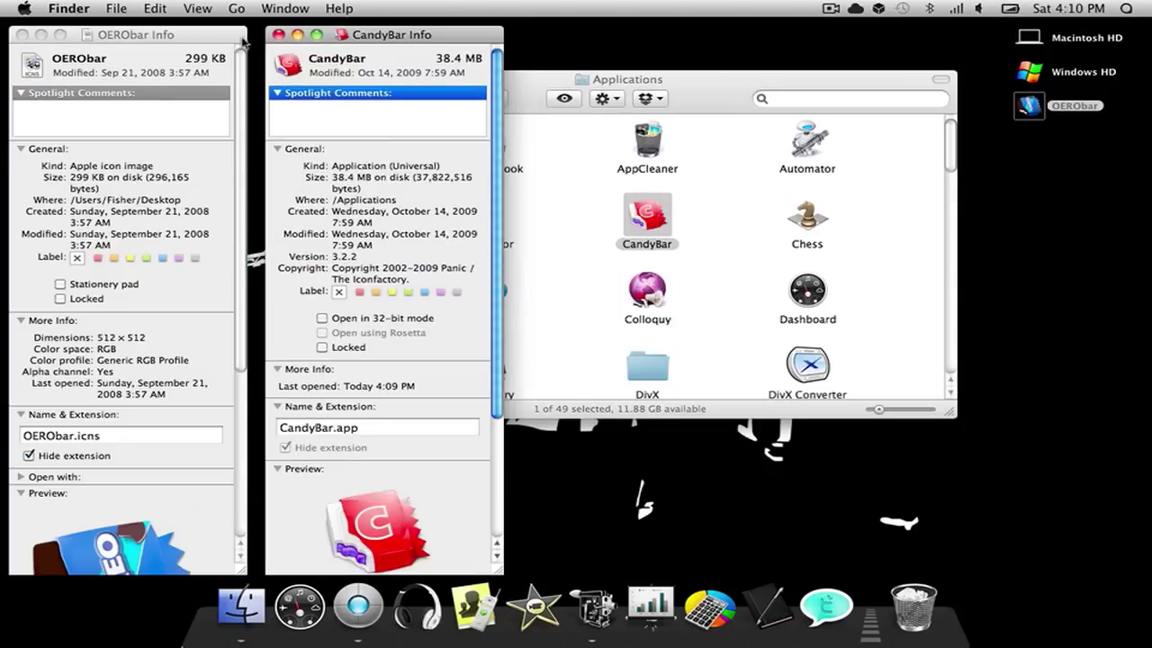
Copy the small icon from the OERObar info window and paste it over CandyBar's icon in its info window.
{"action": "left_click", "coordinate": [45, 76]}
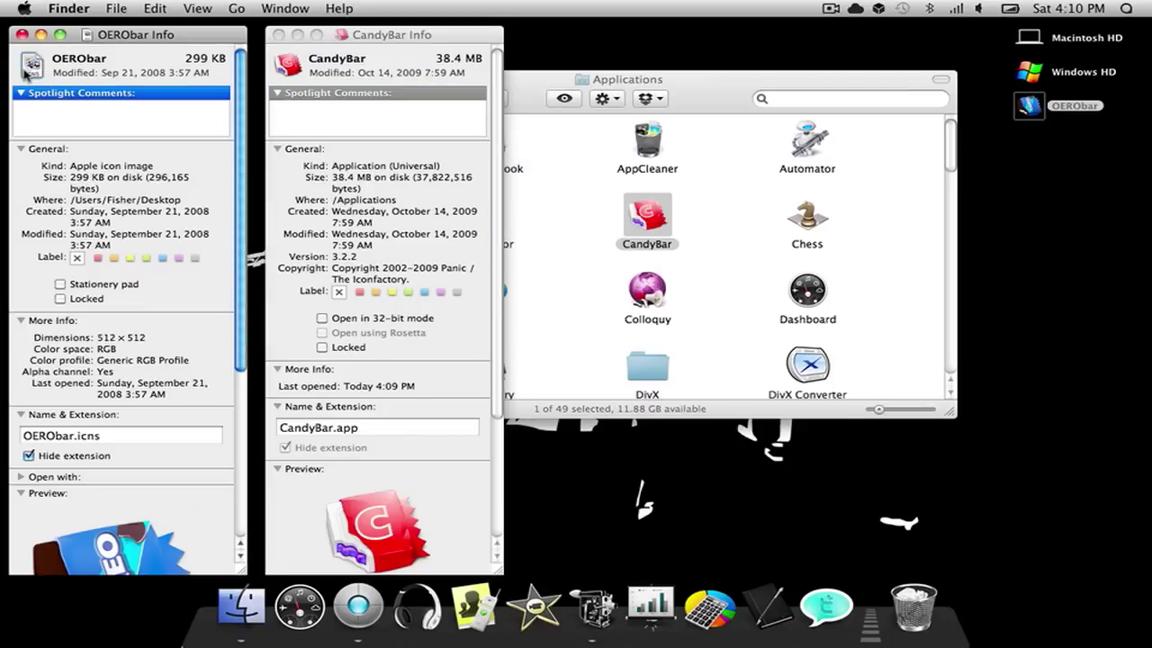
{"action": "left_click", "coordinate": [295, 53]}
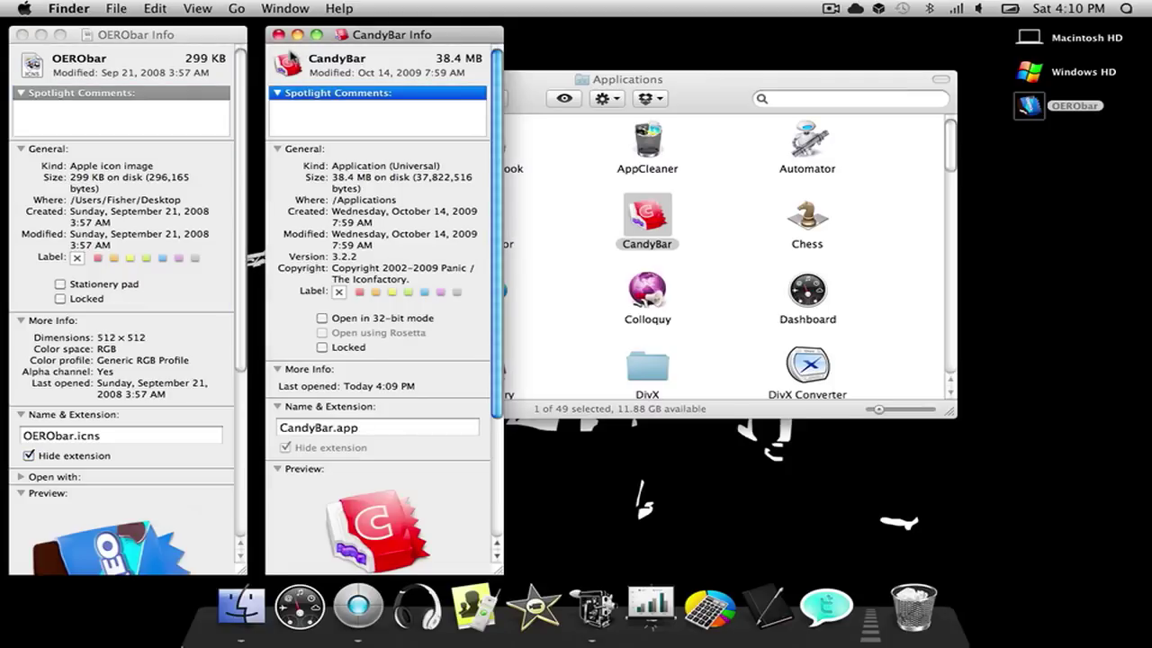
{"action": "key", "text": "super+v"}
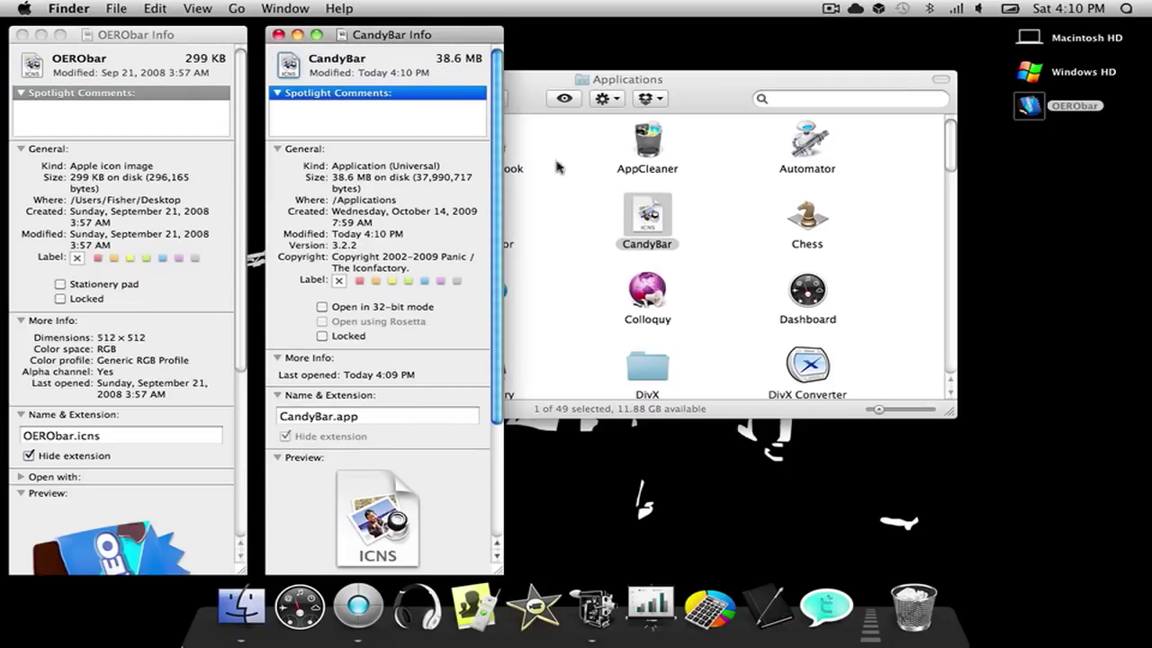
Remove the pasted custom icon from CandyBar's info window to restore the original icon, and close that info window.
{"action": "left_click", "coordinate": [628, 210]}
{"action": "left_click", "coordinate": [620, 218]}
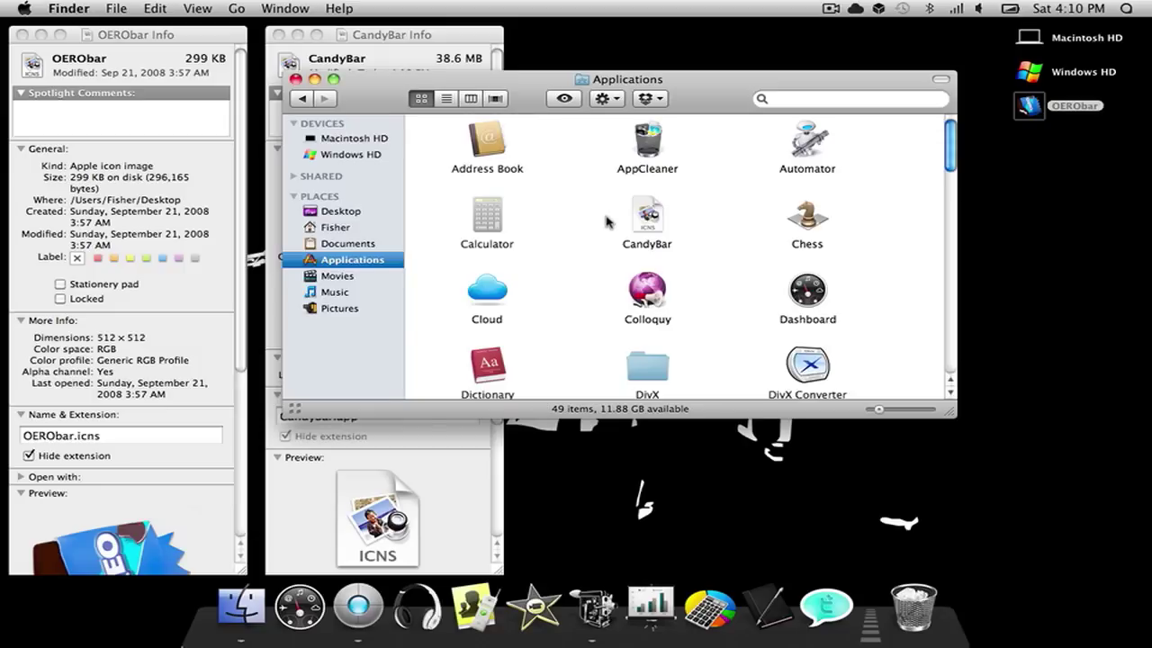
{"action": "left_click", "coordinate": [416, 67]}
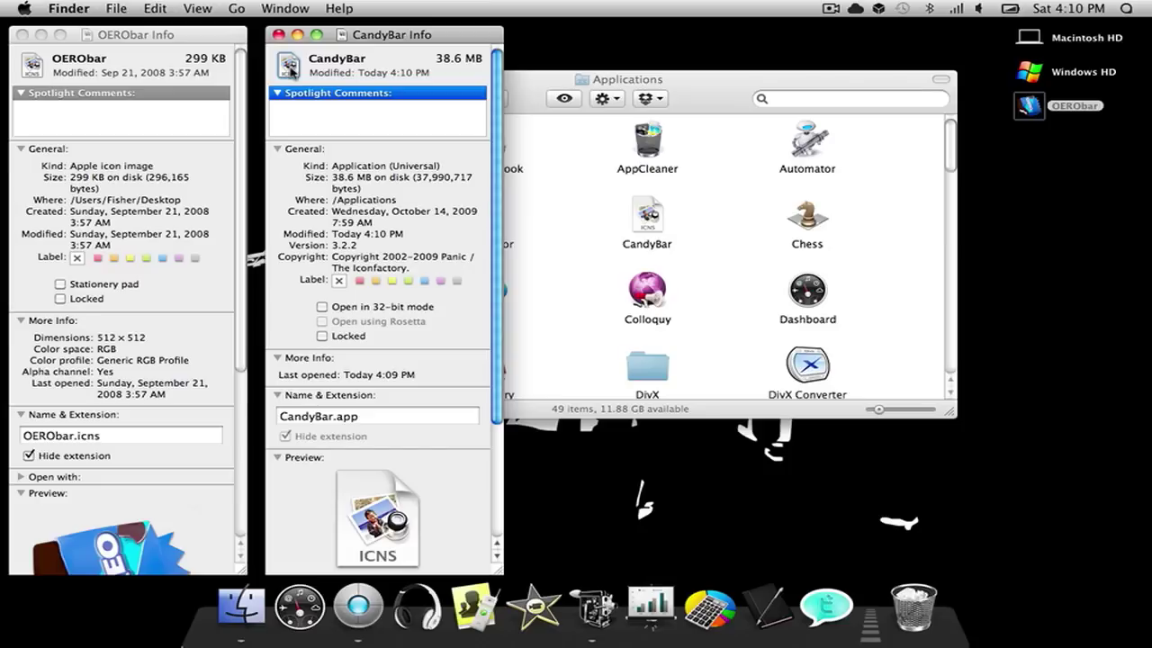
{"action": "key", "text": "Delete"}
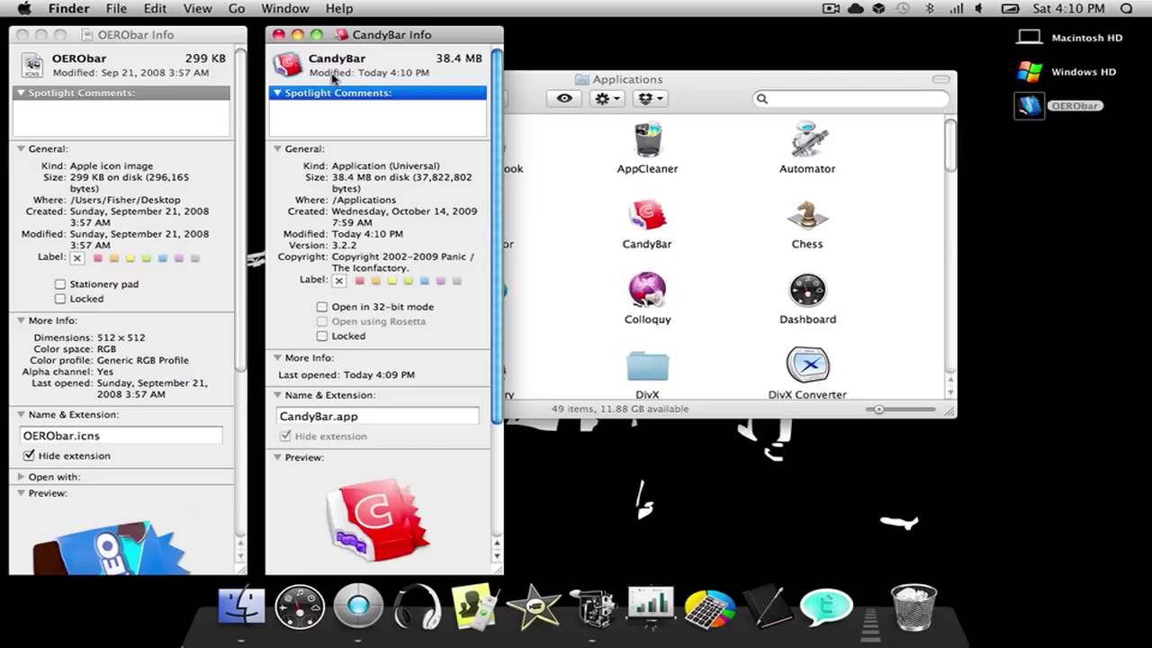
{"action": "left_click", "coordinate": [556, 202]}
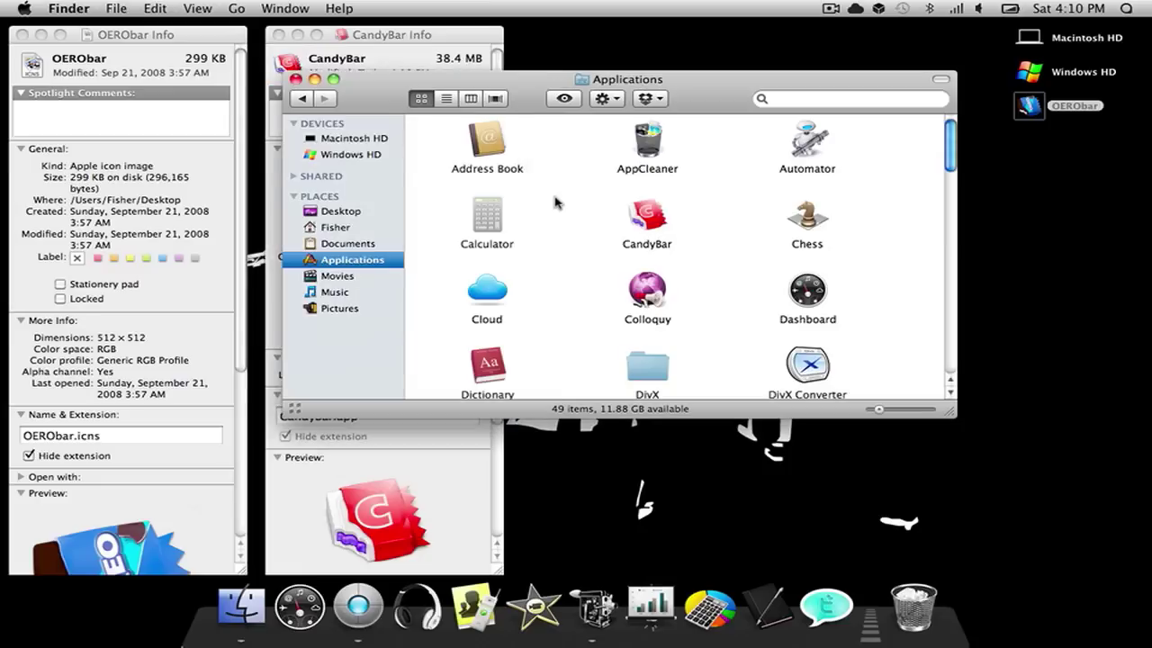
{"action": "left_click", "coordinate": [402, 56]}
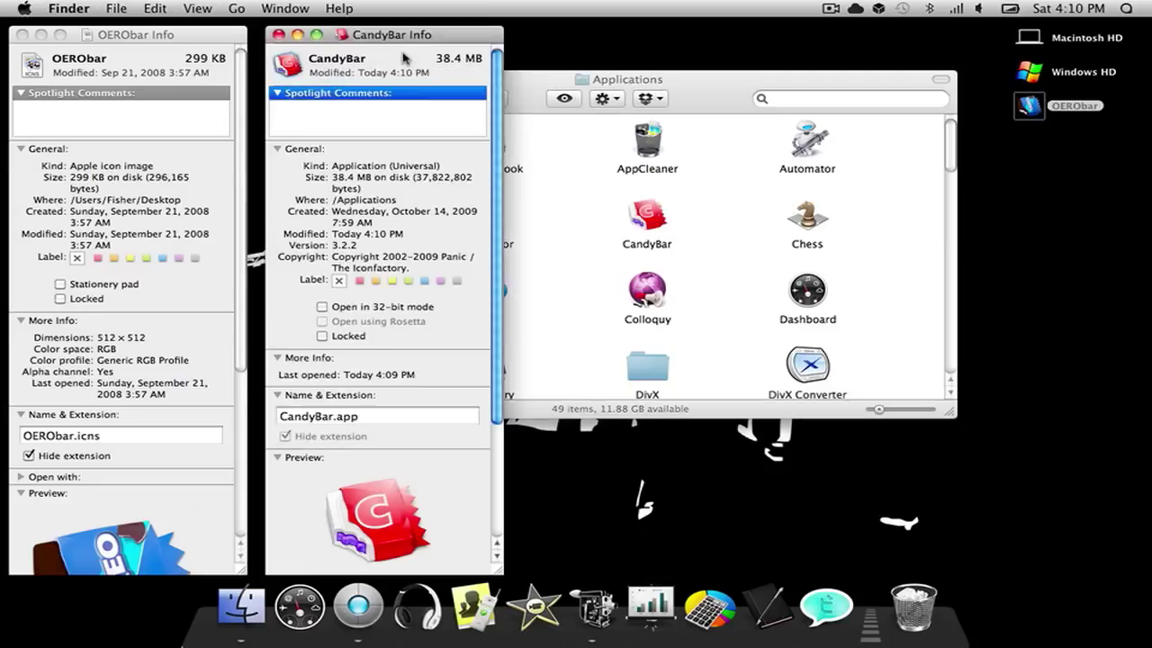
{"action": "left_click", "coordinate": [279, 36]}
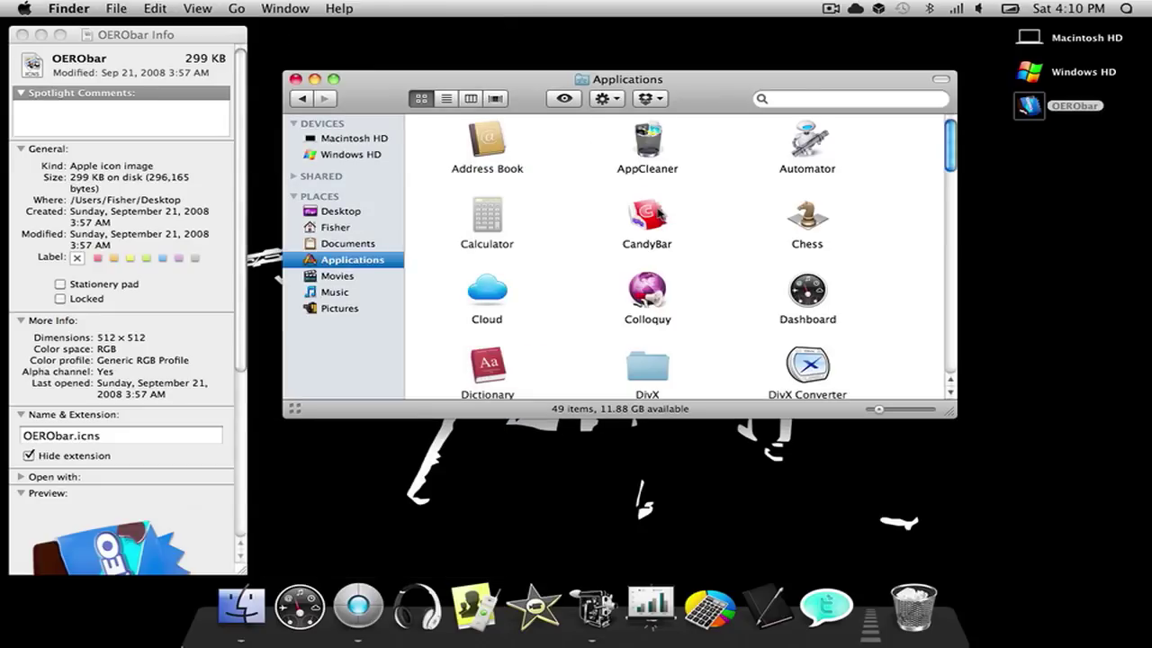
Show CandyBar's package contents and open the Resources folder inside Contents, where appIcon.icns is stored.
{"action": "right_click", "coordinate": [649, 216]}
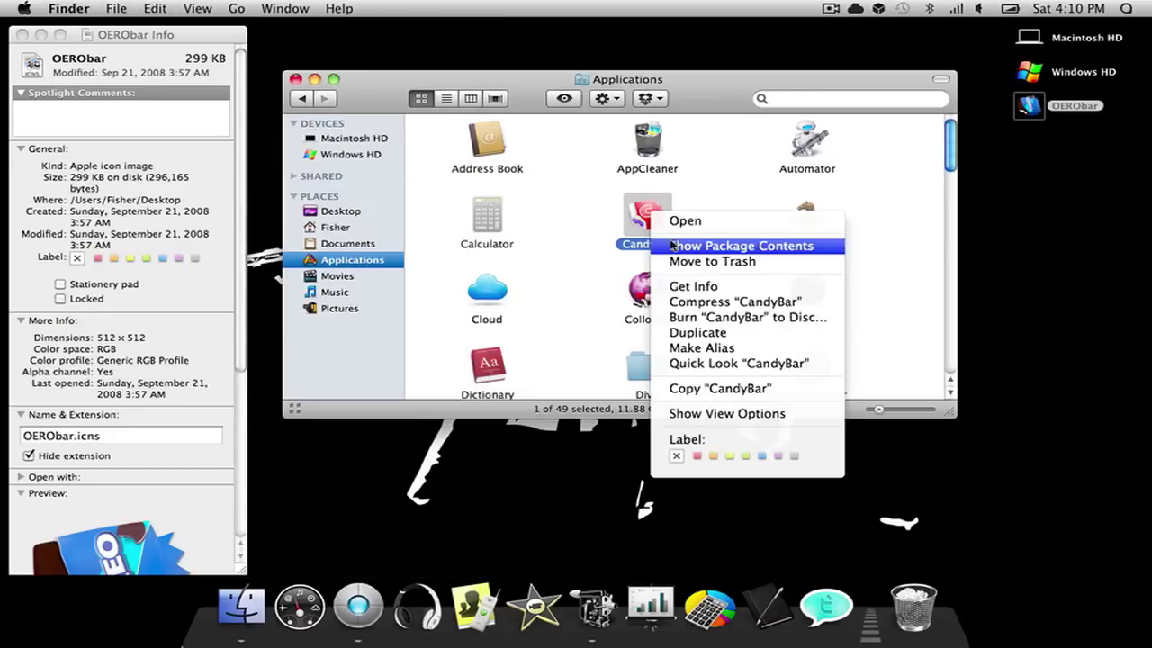
{"action": "left_click", "coordinate": [672, 246]}
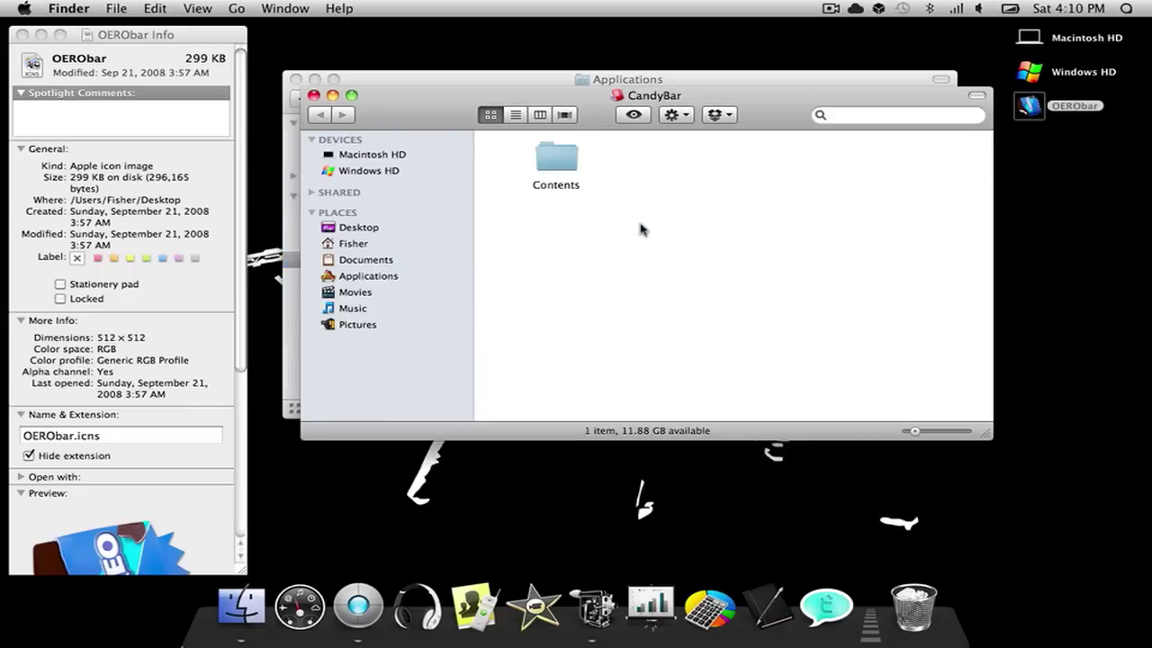
{"action": "double_click", "coordinate": [576, 174]}
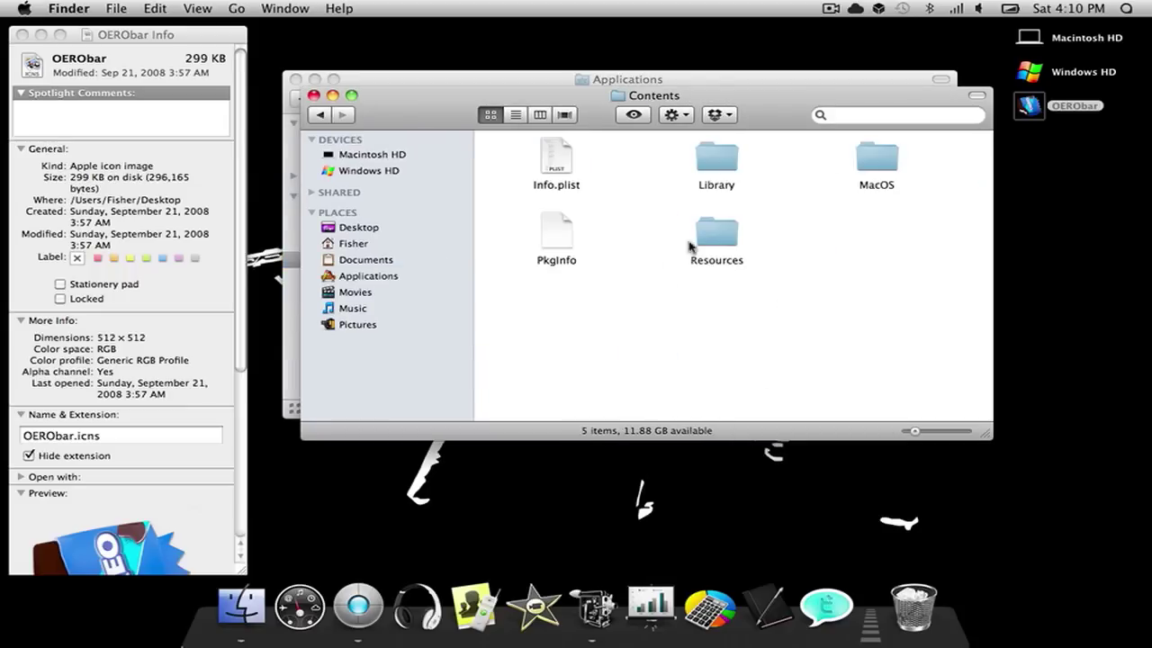
{"action": "double_click", "coordinate": [705, 236]}
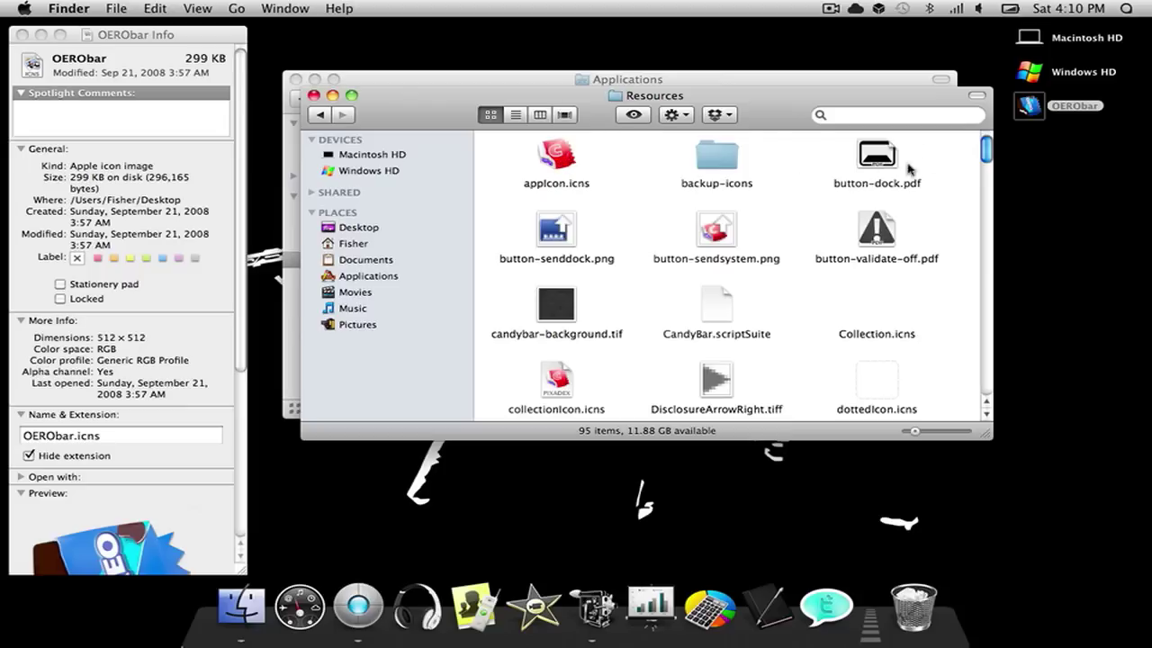
{"action": "left_click_drag", "start_coordinate": [985, 150], "coordinate": [1023, 137]}
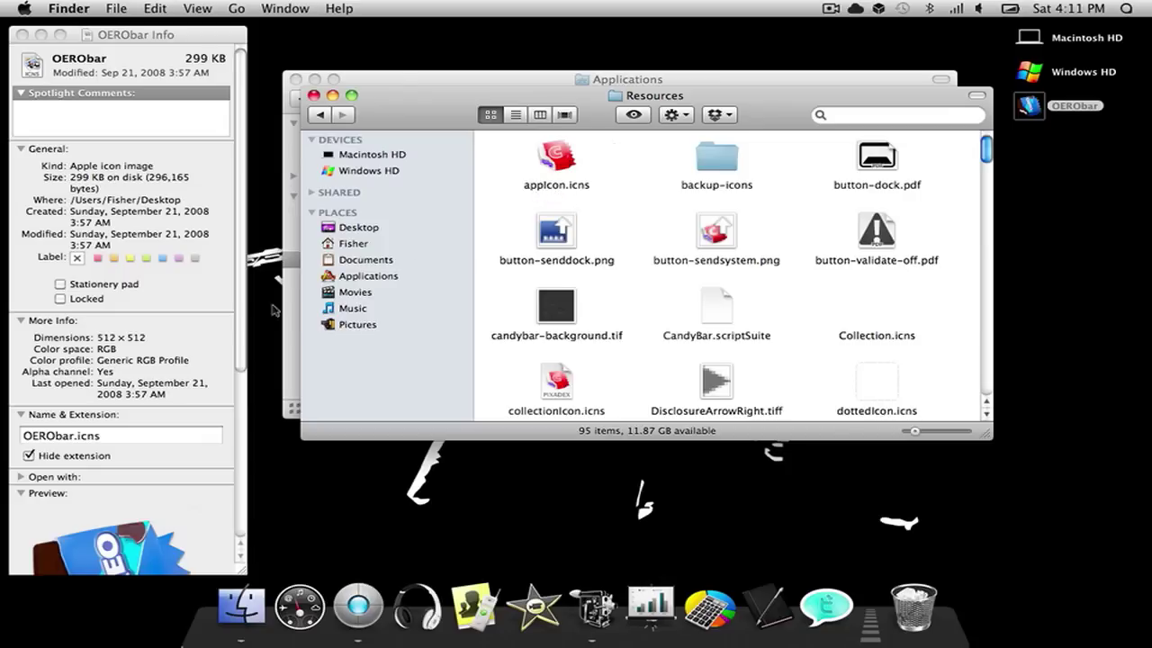
Rename the OERObar icon file to appIcon.icns in its info window and close the window.
{"action": "left_click", "coordinate": [74, 438]}
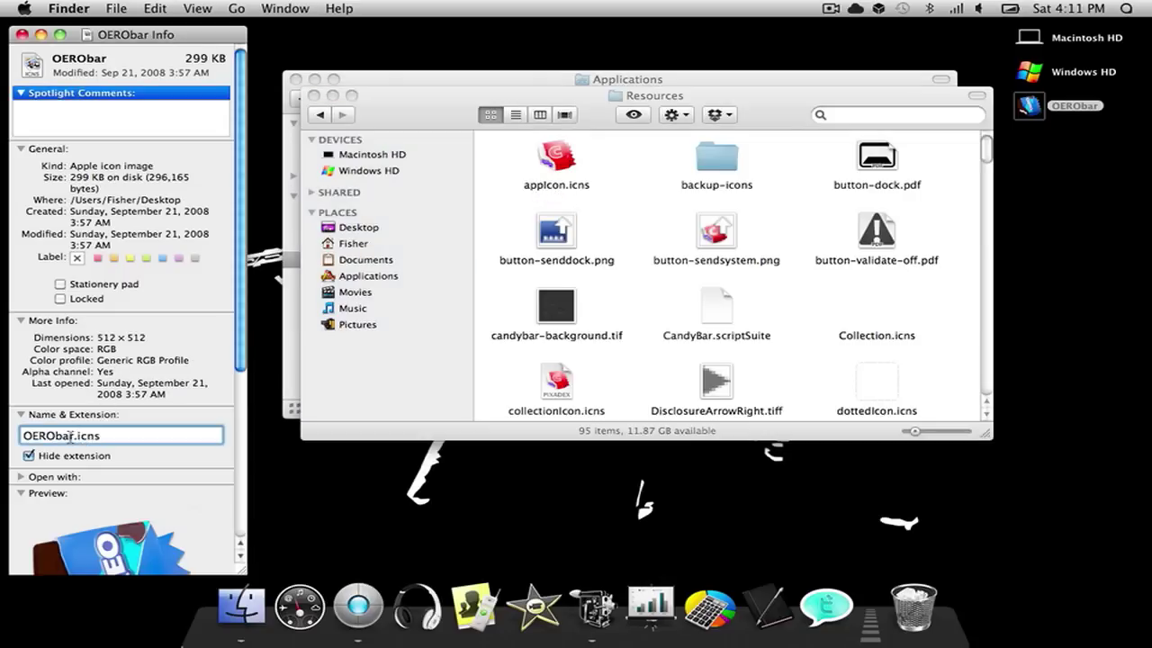
{"action": "double_click", "coordinate": [72, 437]}
{"action": "key", "text": "BackSpace"}
{"action": "type", "text": "appIcon"}
{"action": "key", "text": "Return"}
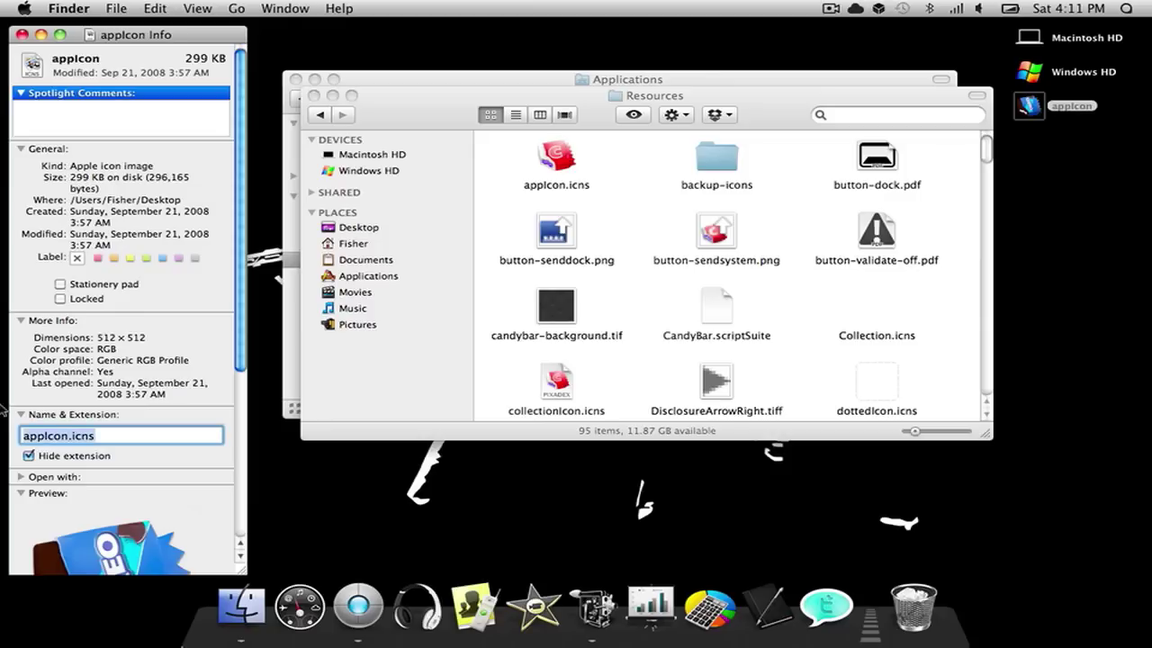
{"action": "key", "text": "super+w"}
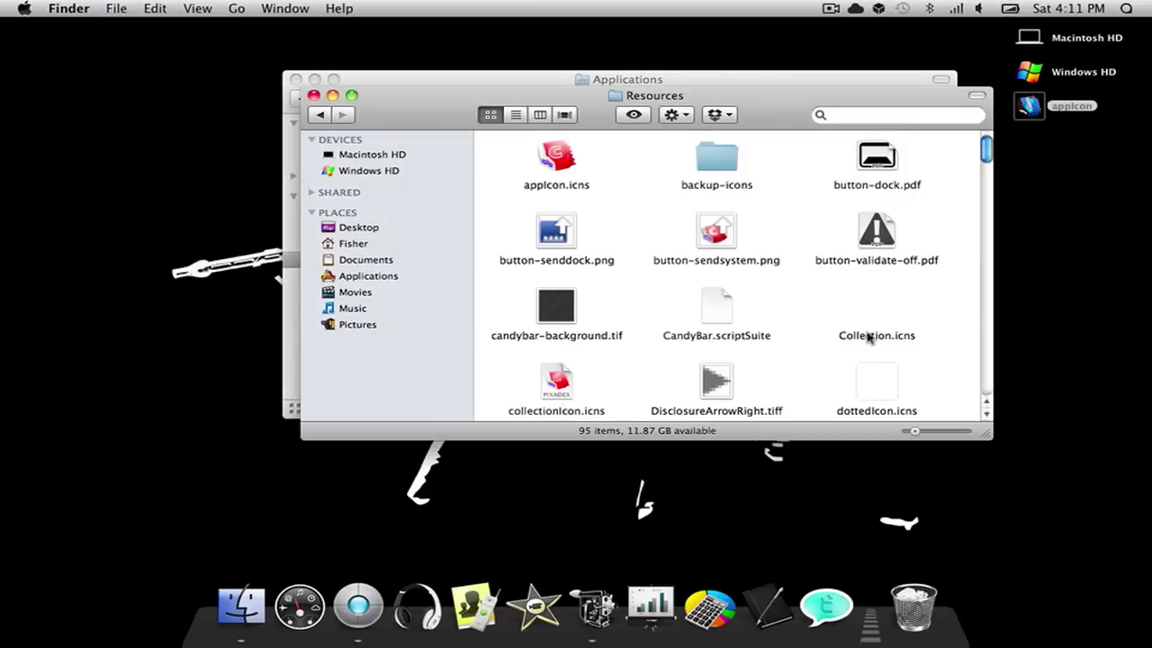
Move the appIcon file from the desktop into CandyBar's Resources folder, replacing the existing appIcon.icns, and close the Resources window.
{"action": "left_click_drag", "start_coordinate": [1031, 109], "coordinate": [679, 166]}
{"action": "left_click", "coordinate": [706, 191]}
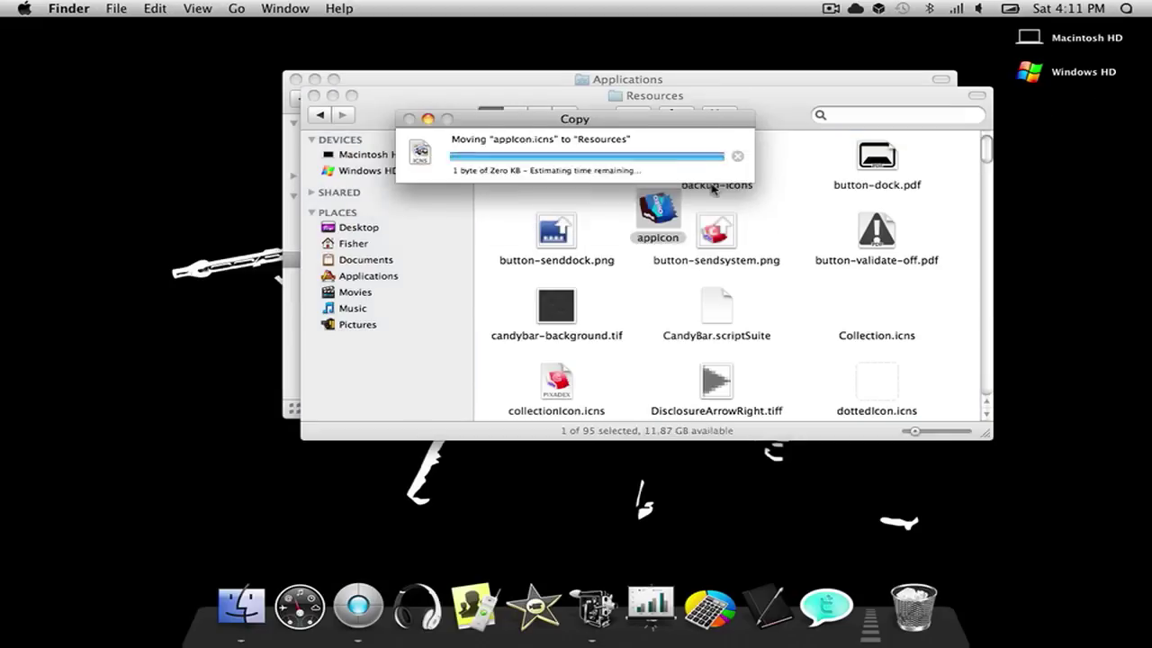
{"action": "left_click", "coordinate": [313, 94]}
Switch to the Documents folder and back to Applications to refresh CandyBar's icon, and close the window.
{"action": "left_click", "coordinate": [333, 241]}
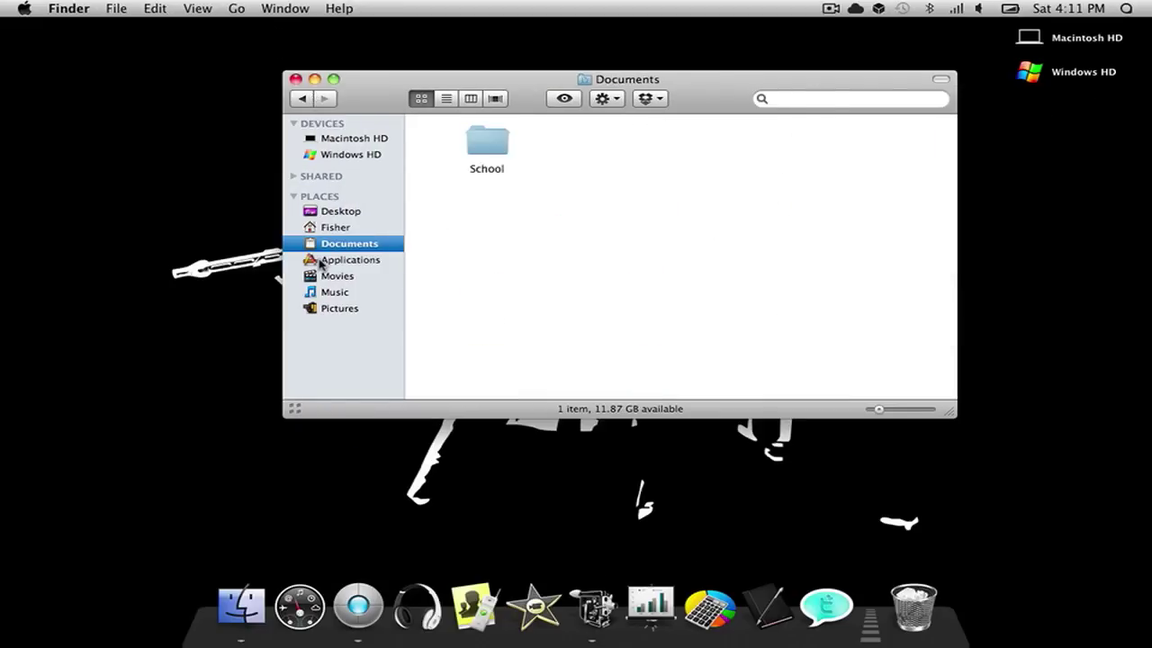
{"action": "left_click", "coordinate": [325, 261]}
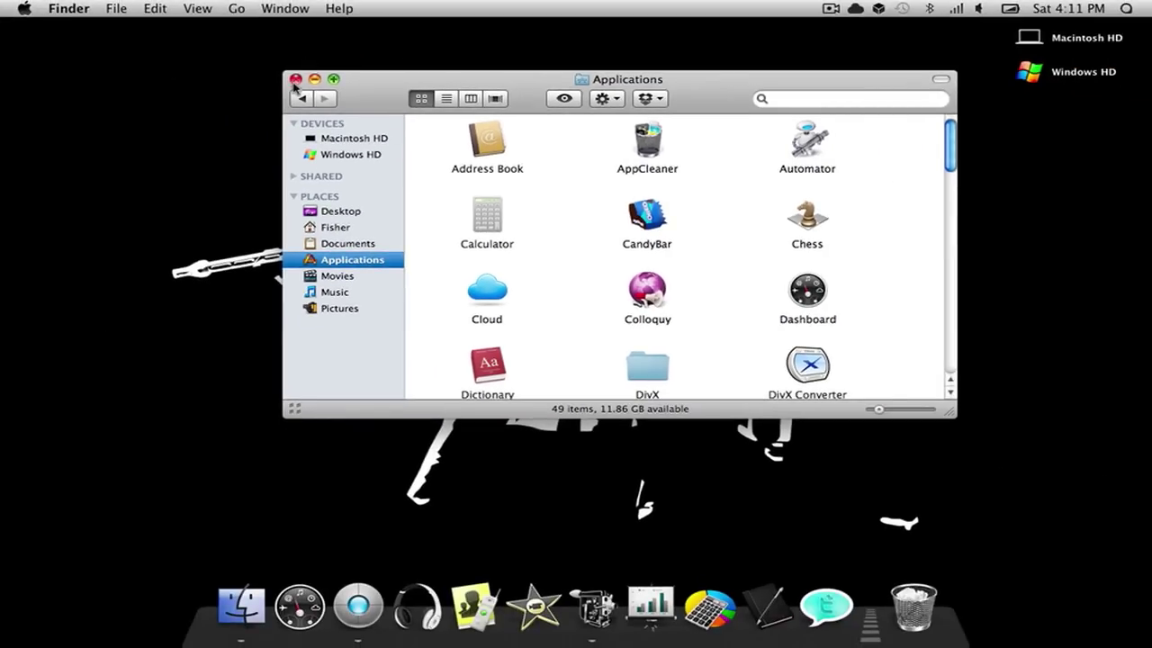
{"action": "left_click", "coordinate": [295, 80]}
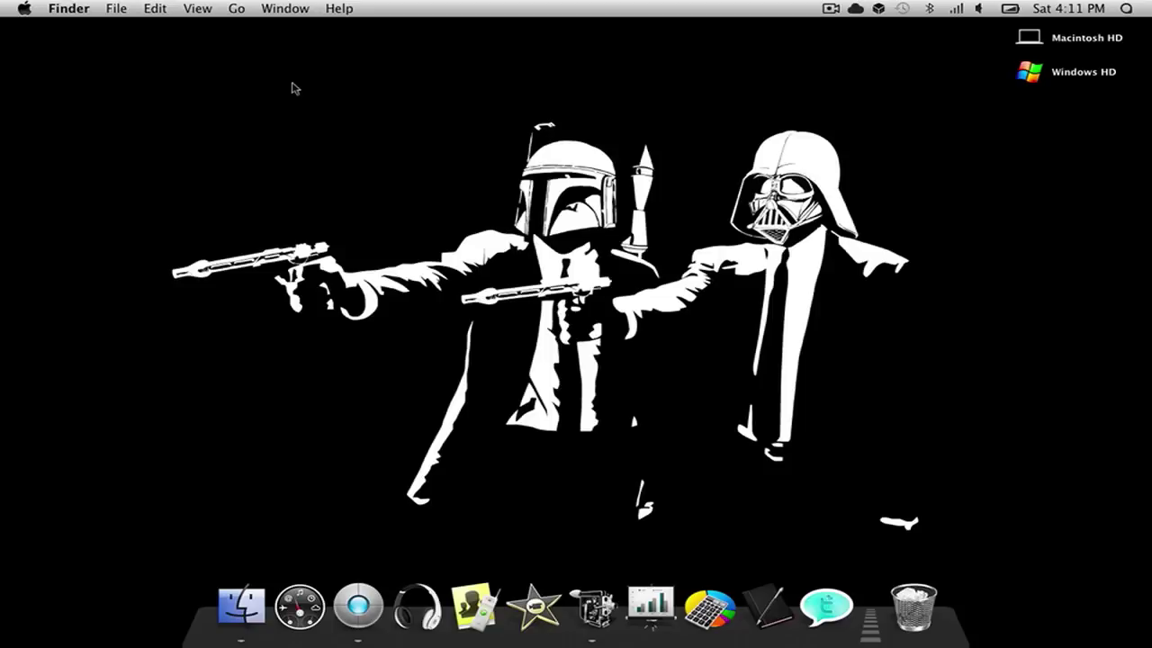